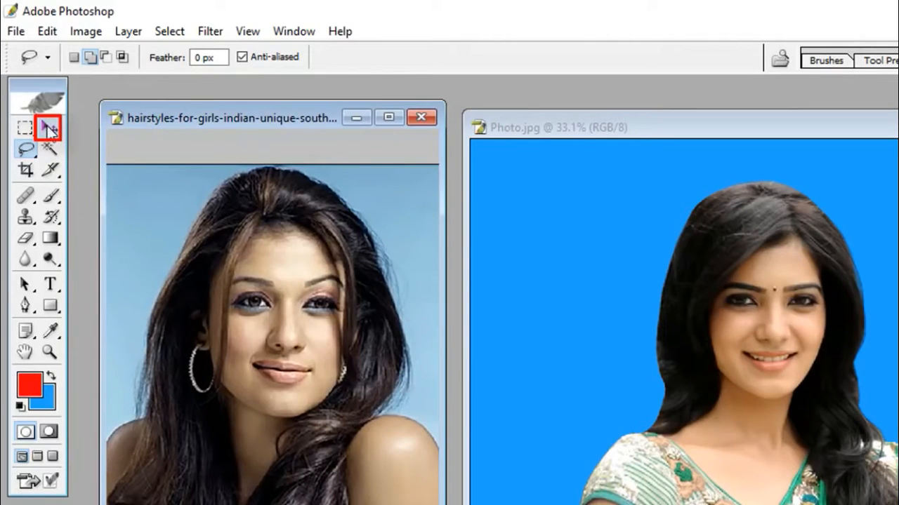
# Step: Choose the Move tool and create a new blank document with the A4 preset
pyautogui.click(48, 129)
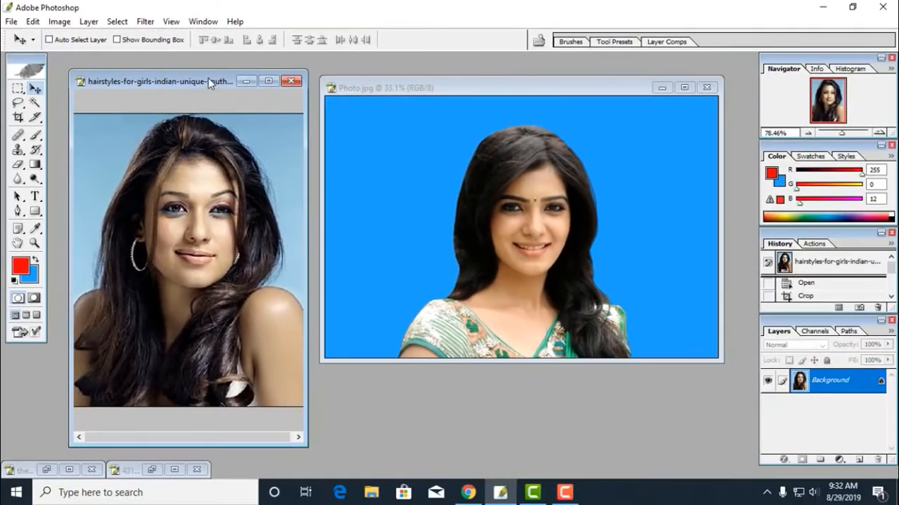
pyautogui.moveTo(208, 81); pyautogui.dragTo(192, 79)
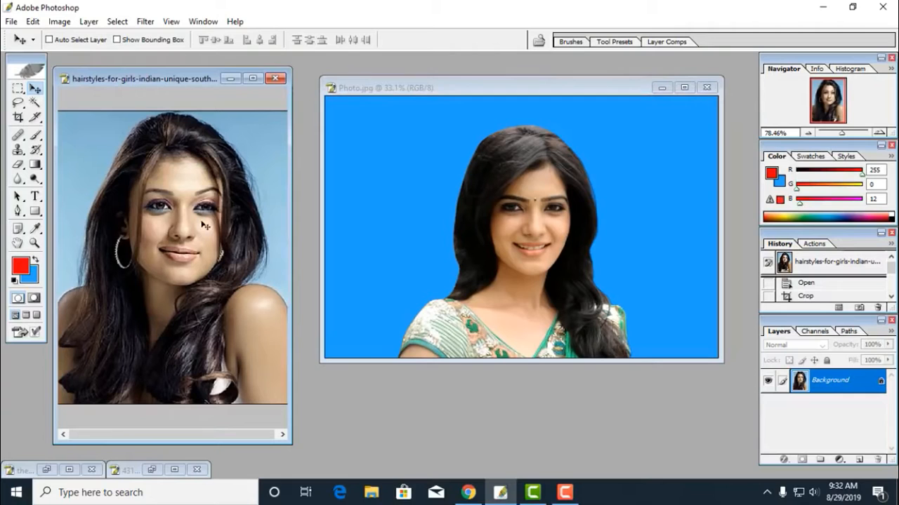
pyautogui.click(11, 21)
pyautogui.click(34, 37)
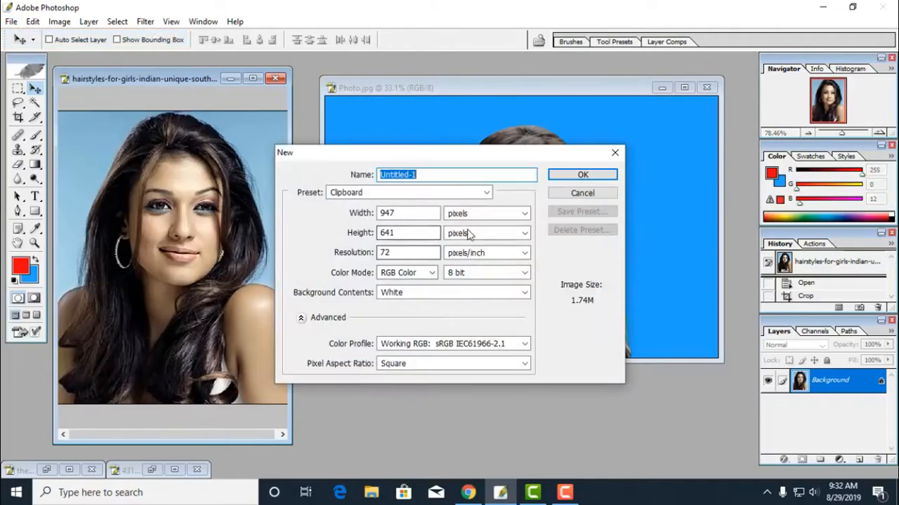
pyautogui.click(480, 196)
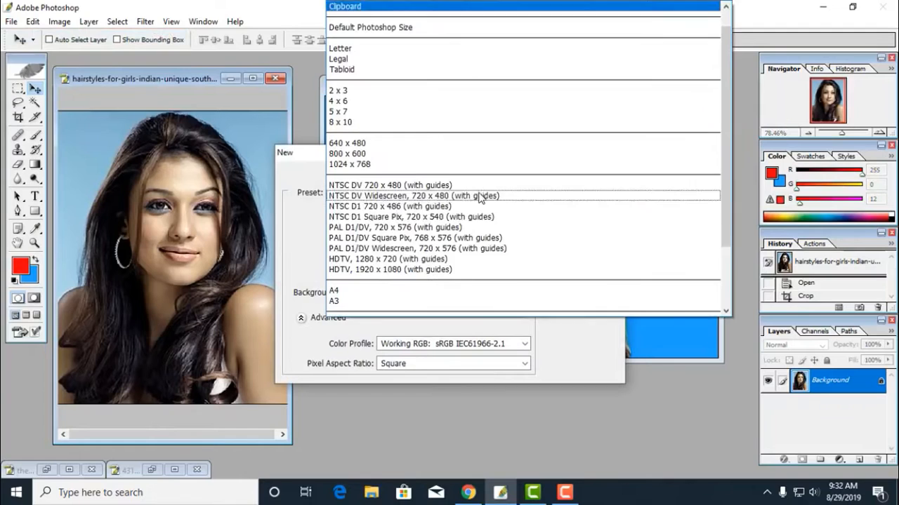
pyautogui.click(363, 293)
pyautogui.click(582, 175)
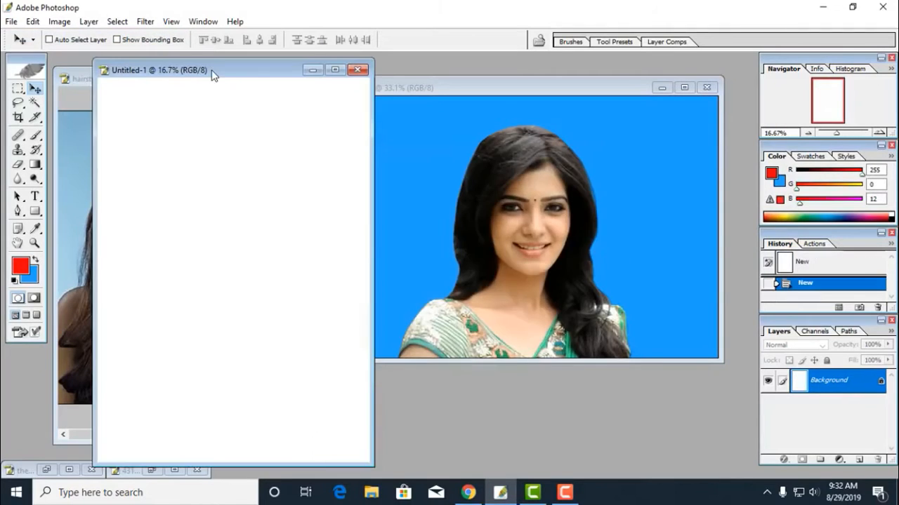
# Step: Copy the hairstyle portrait onto the blank A4 page with the Move tool and duplicate it into a row of four
pyautogui.moveTo(210, 75); pyautogui.dragTo(454, 79)
pyautogui.click(139, 80)
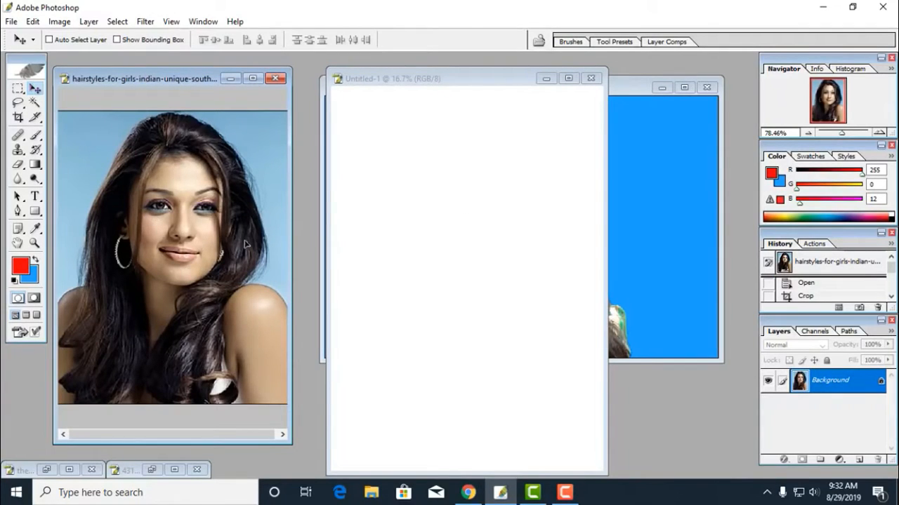
pyautogui.moveTo(245, 244); pyautogui.dragTo(358, 143)
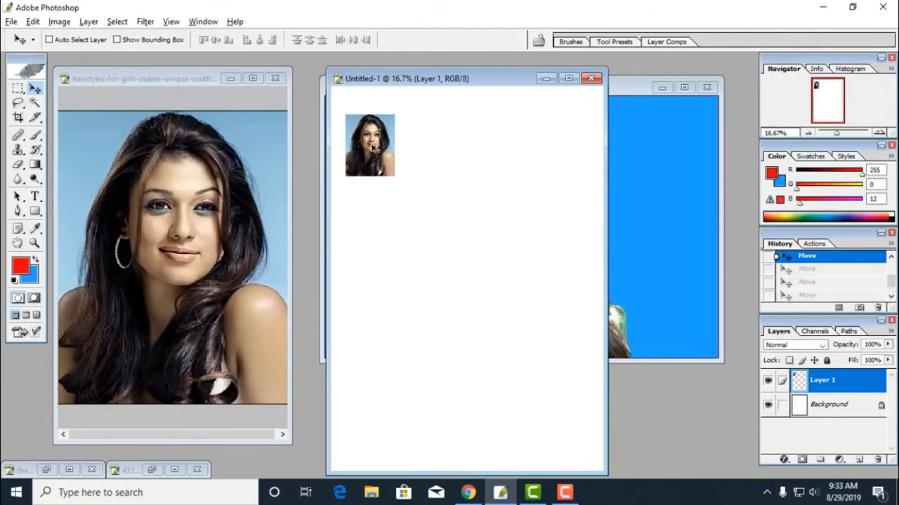
pyautogui.moveTo(374, 148); pyautogui.dragTo(545, 151)
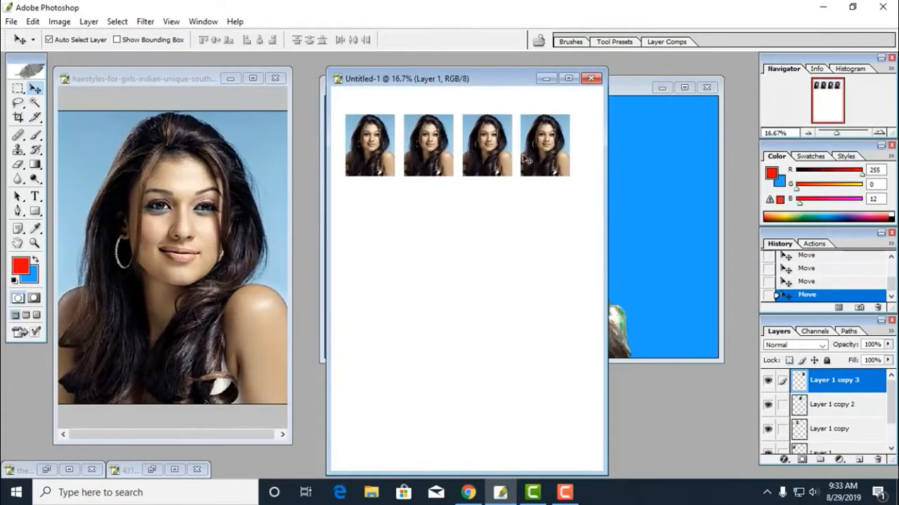
# Step: With Auto Select Layer on, reposition each of the four portrait copies individually near the top of the page
pyautogui.moveTo(540, 147); pyautogui.dragTo(507, 161)
pyautogui.moveTo(435, 144); pyautogui.dragTo(436, 160)
pyautogui.moveTo(385, 143)
pyautogui.mouseDown()
pyautogui.moveTo(385, 152)
pyautogui.moveTo(370, 153)
pyautogui.mouseUp()
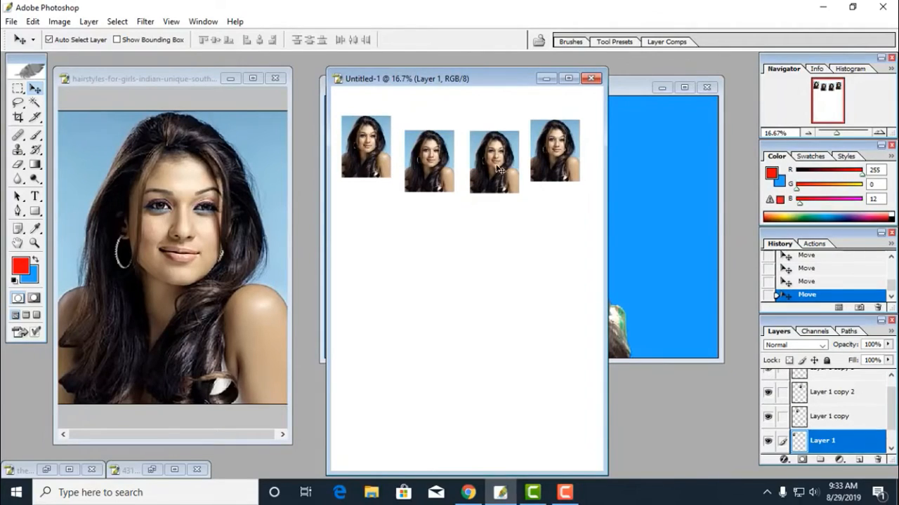
pyautogui.moveTo(367, 146); pyautogui.dragTo(369, 155)
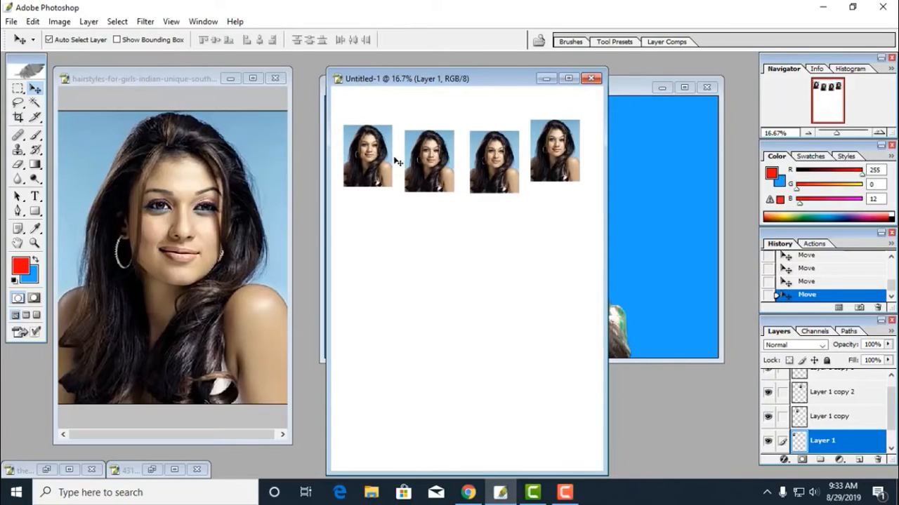
pyautogui.moveTo(427, 167); pyautogui.dragTo(425, 159)
pyautogui.moveTo(489, 158); pyautogui.dragTo(480, 147)
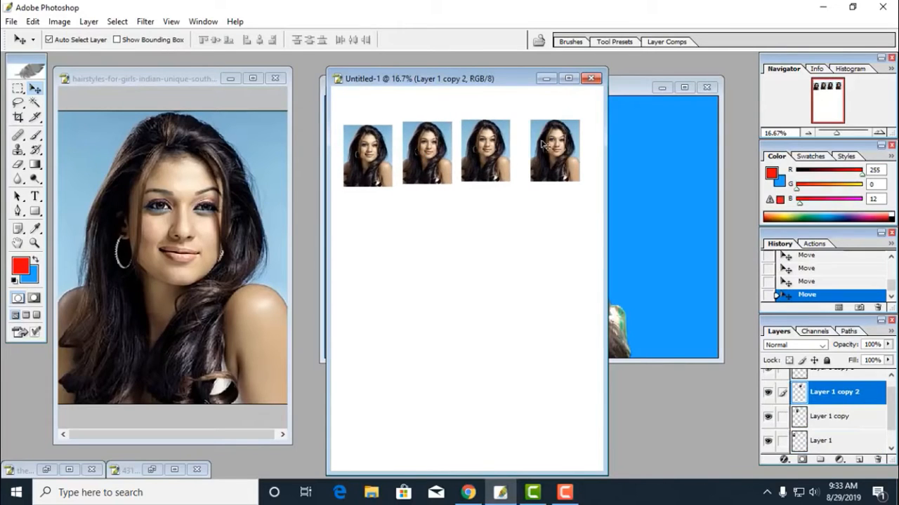
pyautogui.moveTo(545, 145); pyautogui.dragTo(549, 154)
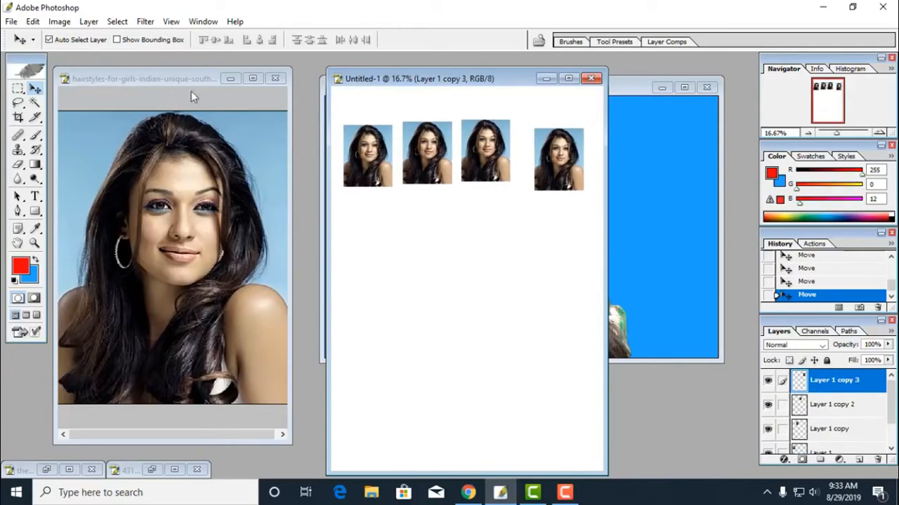
# Step: Turn off Auto Select Layer, shift the fourth portrait, and pick the Layer 1 copy 2 layer from the canvas to move it
pyautogui.click(49, 40)
pyautogui.moveTo(560, 160)
pyautogui.mouseDown()
pyautogui.moveTo(557, 182)
pyautogui.moveTo(551, 155)
pyautogui.mouseUp()
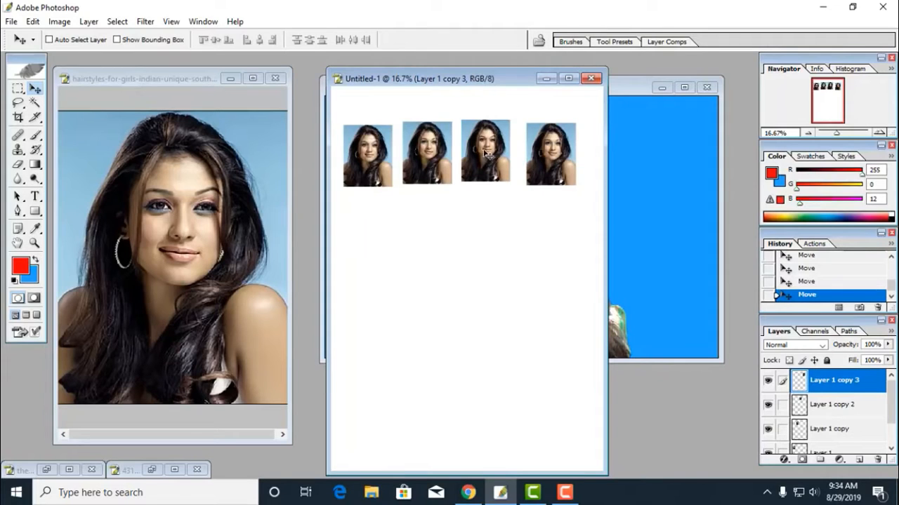
pyautogui.rightClick(485, 149)
pyautogui.click(488, 153)
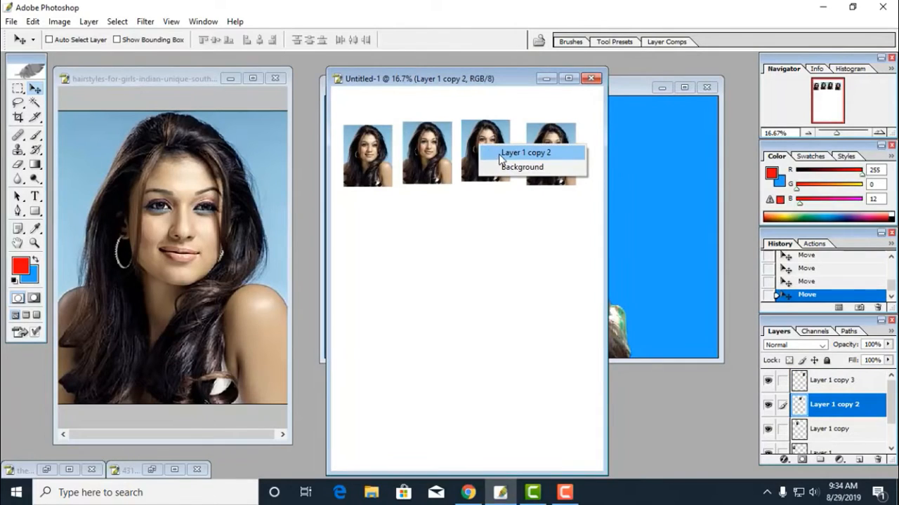
pyautogui.click(503, 153)
pyautogui.moveTo(485, 144)
pyautogui.mouseDown()
pyautogui.moveTo(492, 173)
pyautogui.moveTo(492, 153)
pyautogui.mouseUp()
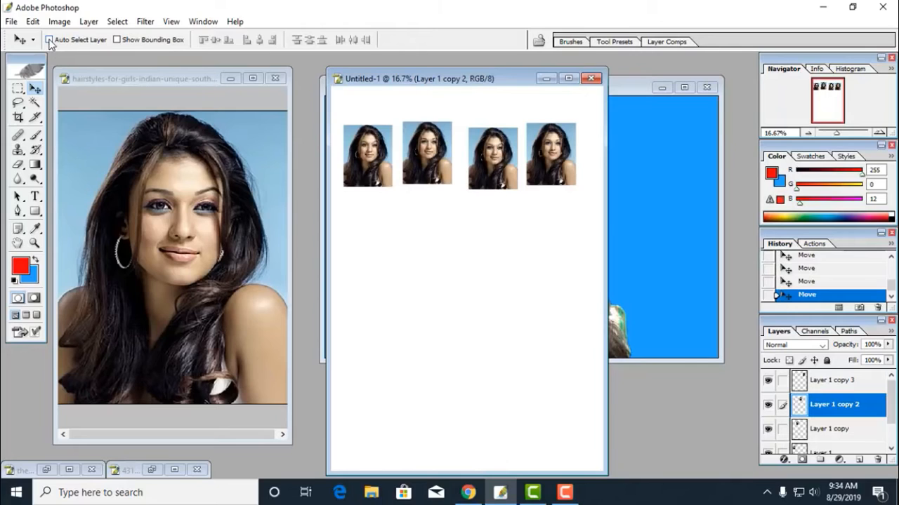
# Step: Turn on Auto Select Layer, move the first three portraits lower on the page, and switch the option off again
pyautogui.click(49, 40)
pyautogui.moveTo(373, 162); pyautogui.dragTo(379, 178)
pyautogui.moveTo(426, 157); pyautogui.dragTo(430, 181)
pyautogui.moveTo(495, 161); pyautogui.dragTo(496, 183)
pyautogui.moveTo(426, 180)
pyautogui.mouseDown()
pyautogui.moveTo(424, 151)
pyautogui.moveTo(430, 166)
pyautogui.mouseUp()
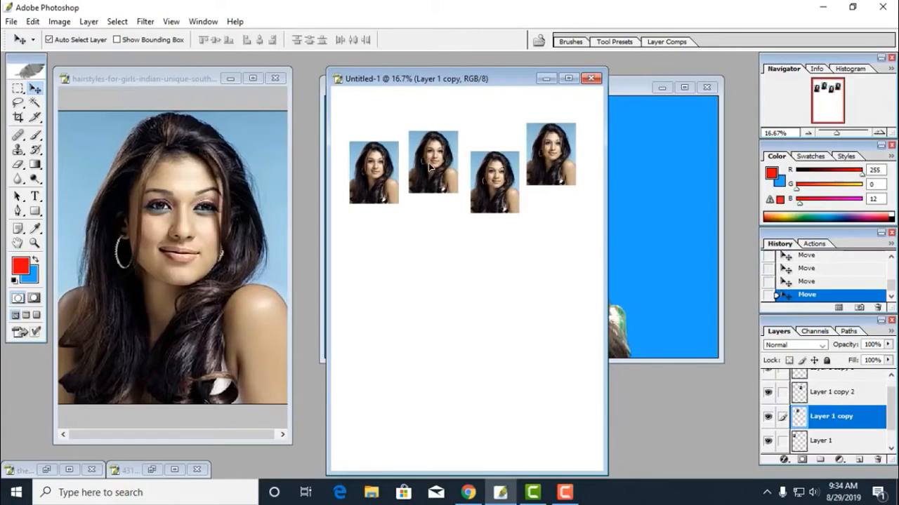
pyautogui.click(82, 40)
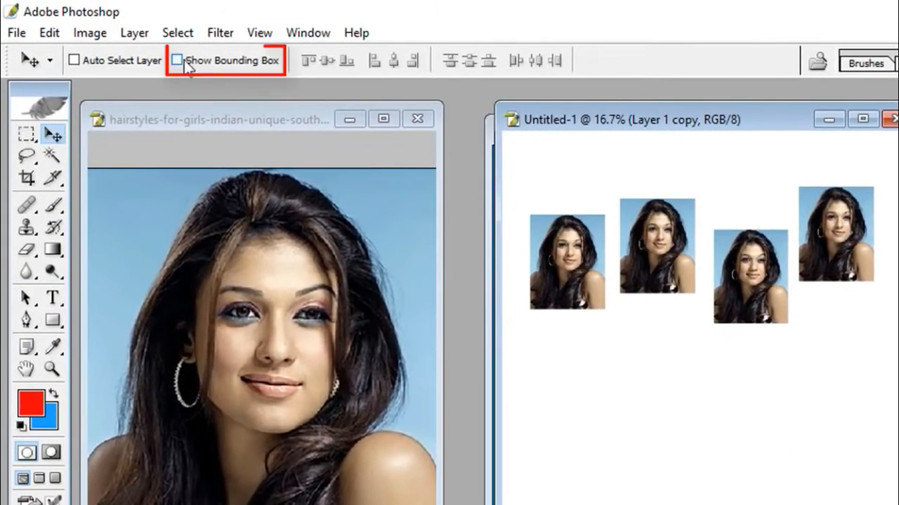
# Step: Show the bounding box, move the Layer 1 copy portrait below the others and enlarge it slightly by its corner
pyautogui.click(176, 60)
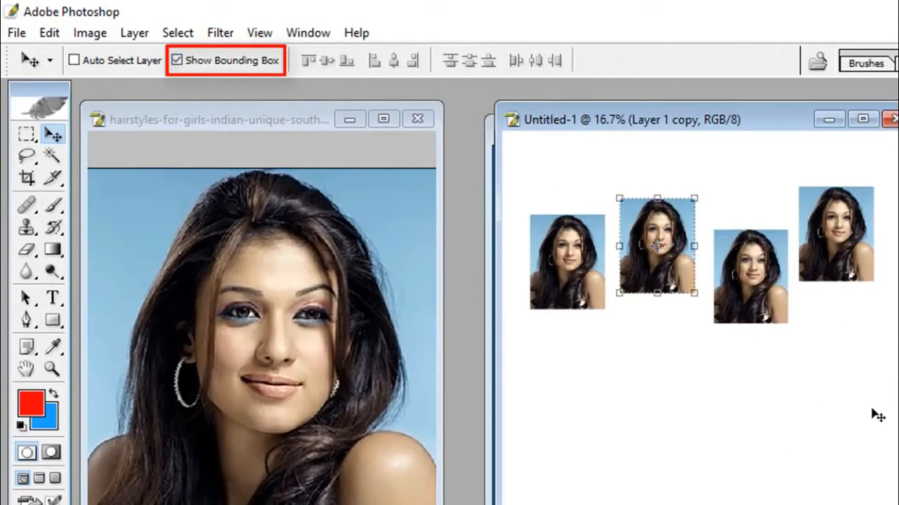
pyautogui.moveTo(673, 229); pyautogui.dragTo(687, 372)
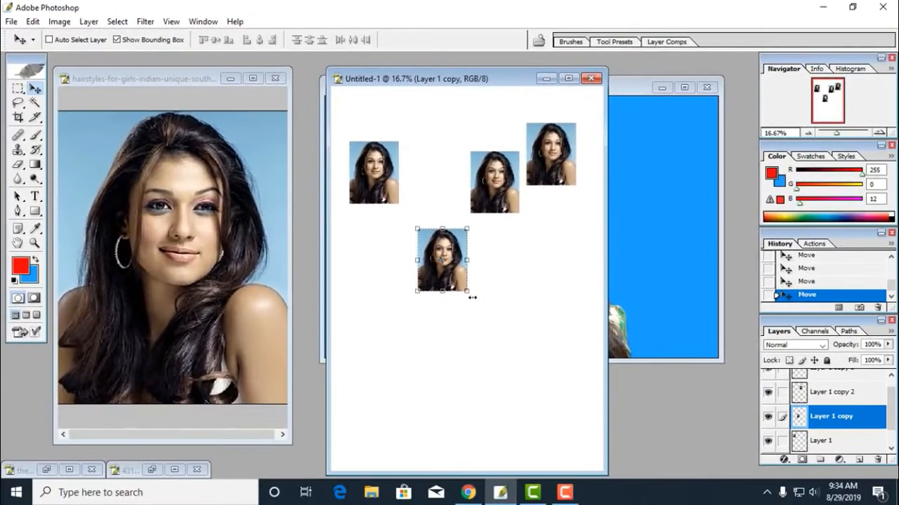
pyautogui.moveTo(467, 291)
pyautogui.mouseDown()
pyautogui.moveTo(495, 318)
pyautogui.moveTo(469, 292)
pyautogui.mouseUp()
pyautogui.press('Return')
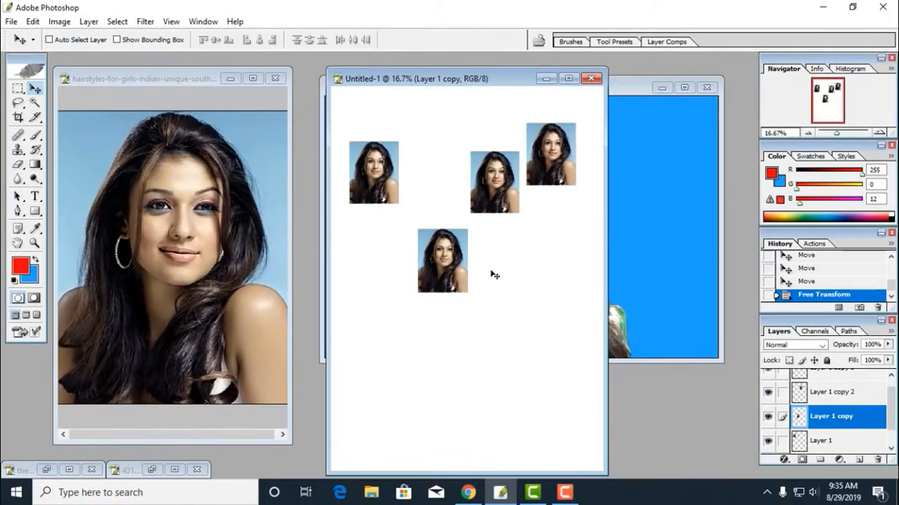
# Step: Close the Untitled-1 document without saving its changes
pyautogui.click(590, 78)
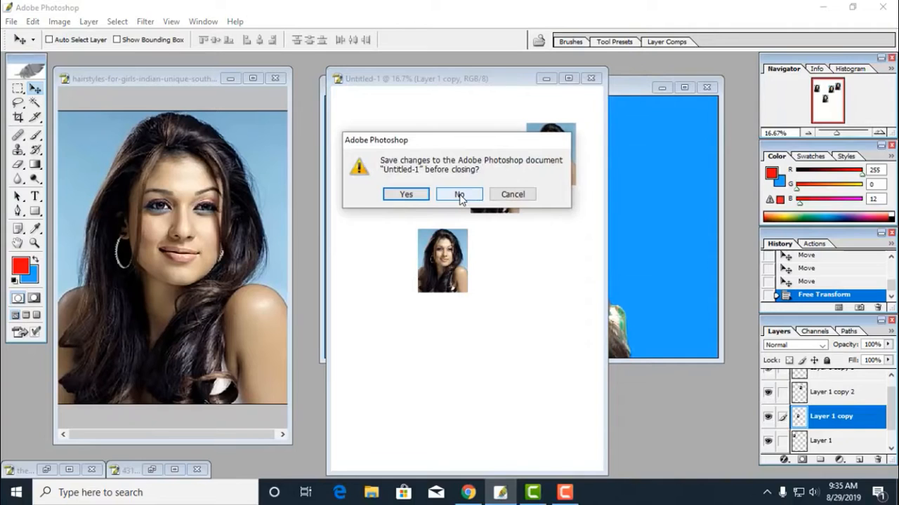
pyautogui.click(459, 195)
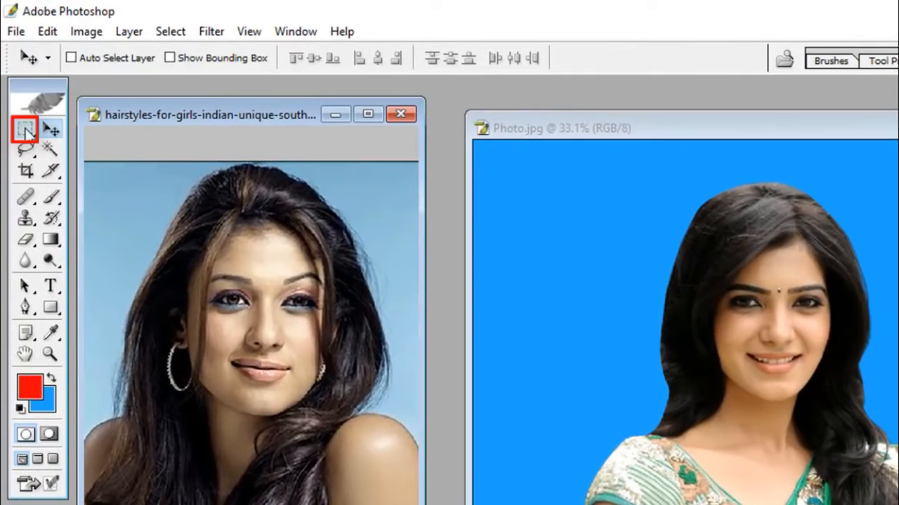
# Step: Select a rectangular area around the head in the hairstyle portrait with the Rectangular Marquee and shift it slightly with the Move tool
pyautogui.click(26, 131)
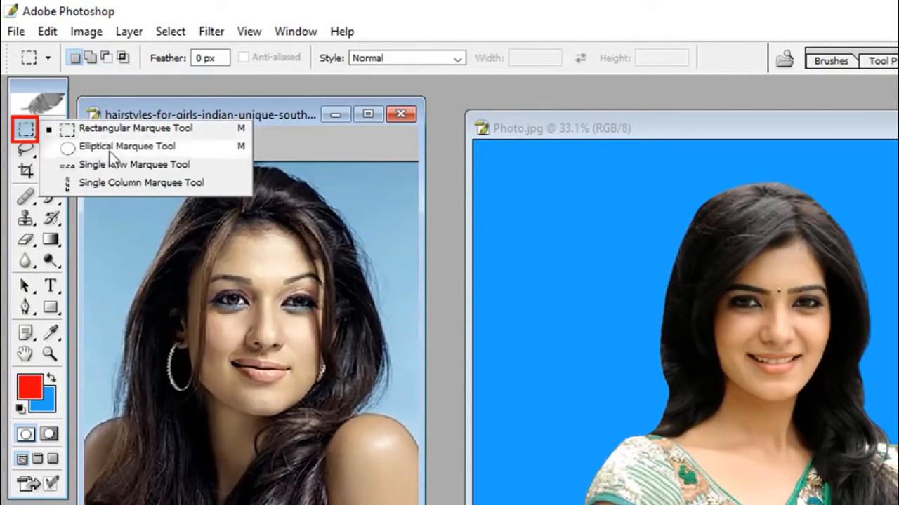
pyautogui.click(104, 105)
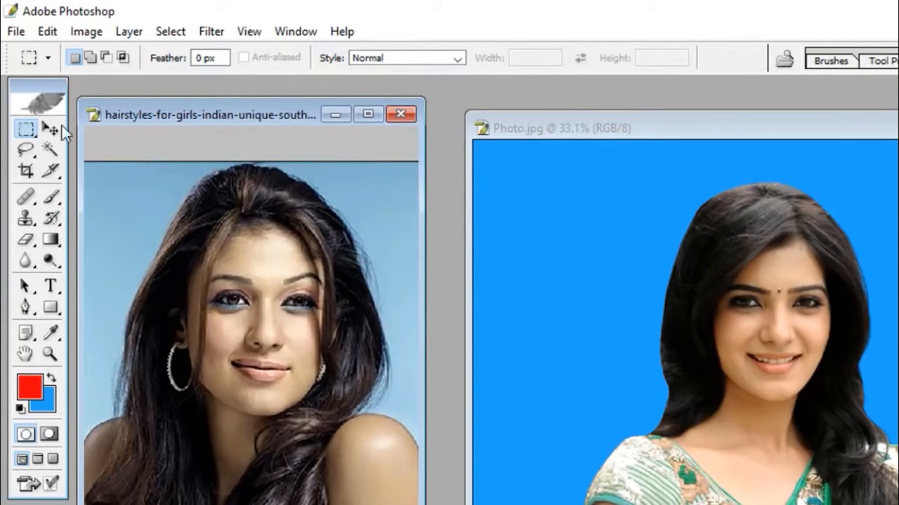
pyautogui.moveTo(107, 118); pyautogui.dragTo(196, 108)
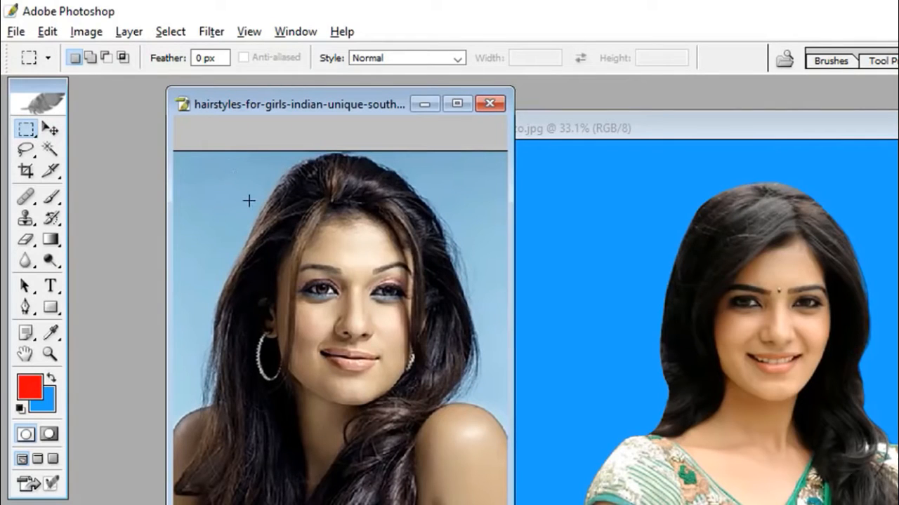
pyautogui.scroll(-1, 248, 201)
pyautogui.press('alt')
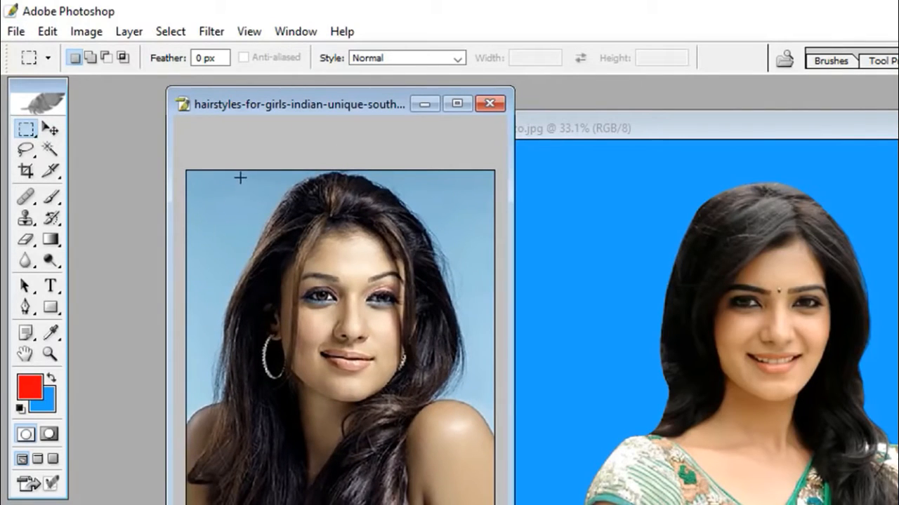
pyautogui.moveTo(240, 178); pyautogui.dragTo(456, 450)
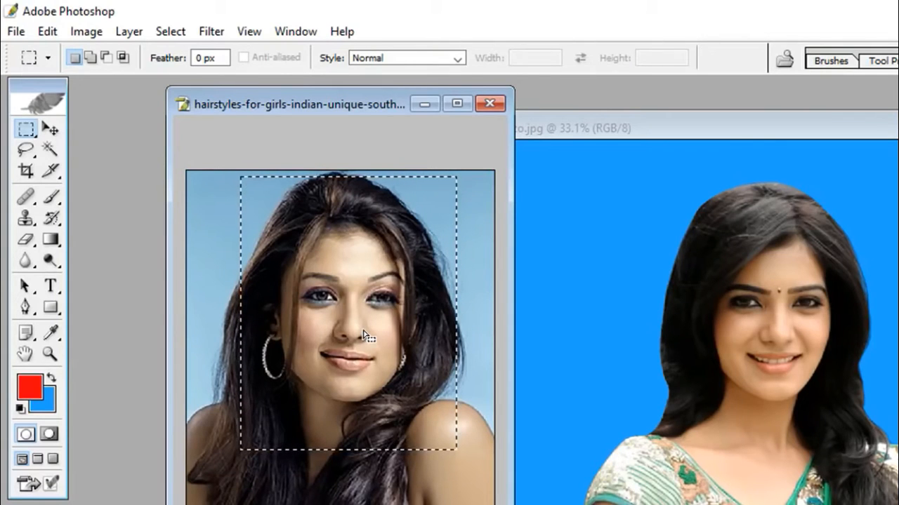
pyautogui.click(51, 128)
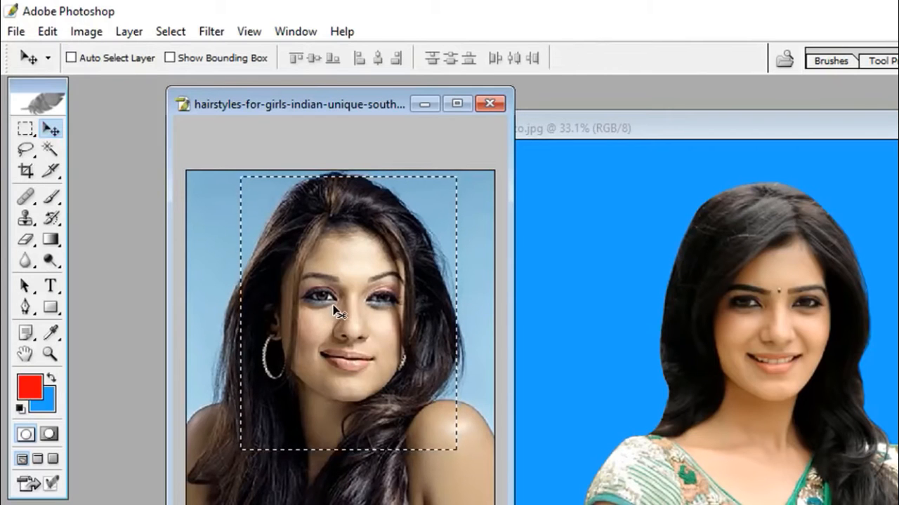
pyautogui.moveTo(335, 309); pyautogui.dragTo(353, 290)
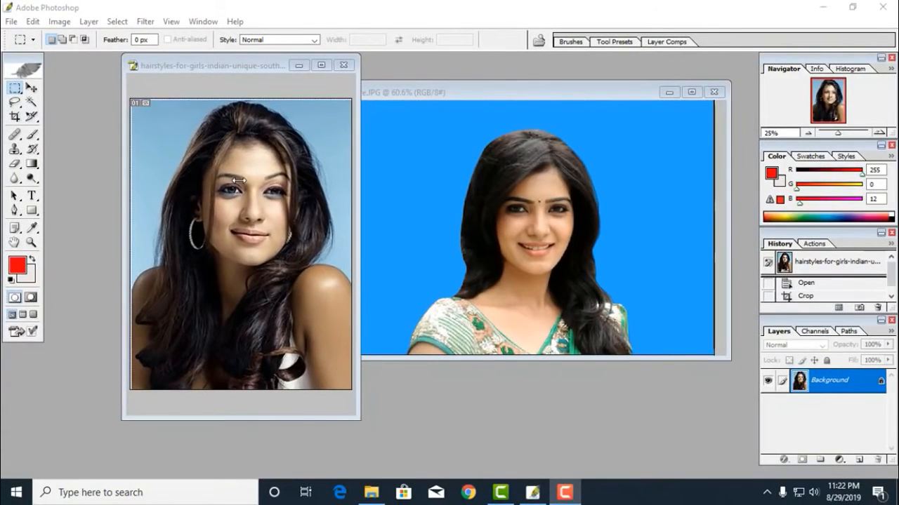
# Step: Draw a rectangular marquee selection over the face in the hairstyle portrait and deselect it
pyautogui.click(158, 173)
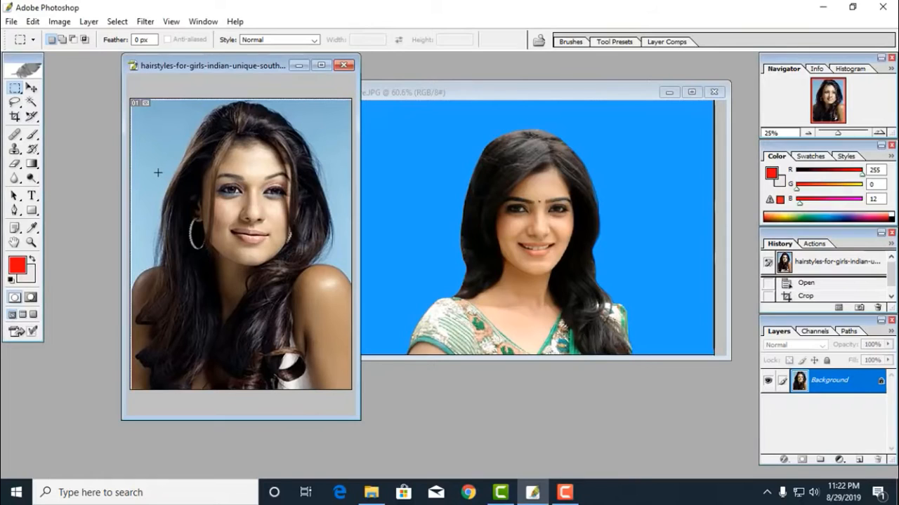
pyautogui.moveTo(159, 169); pyautogui.dragTo(295, 297)
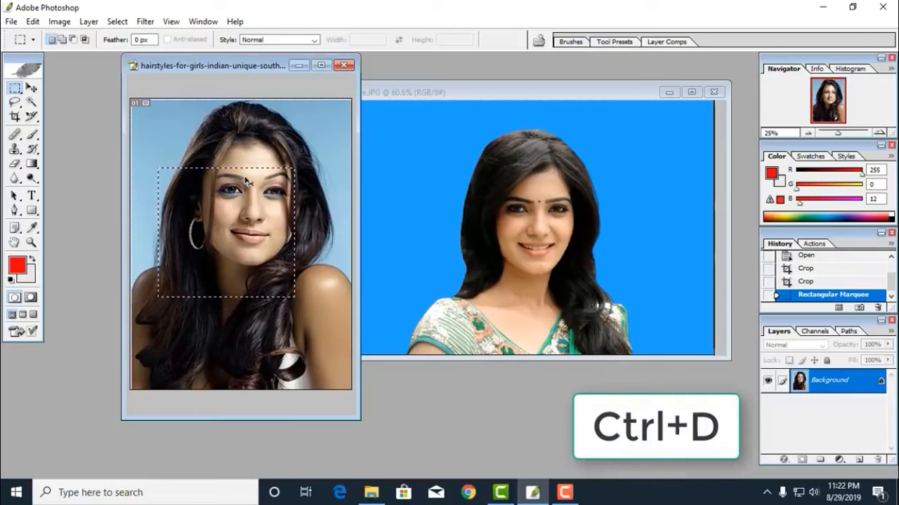
pyautogui.hotkey('ctrl', 'd')
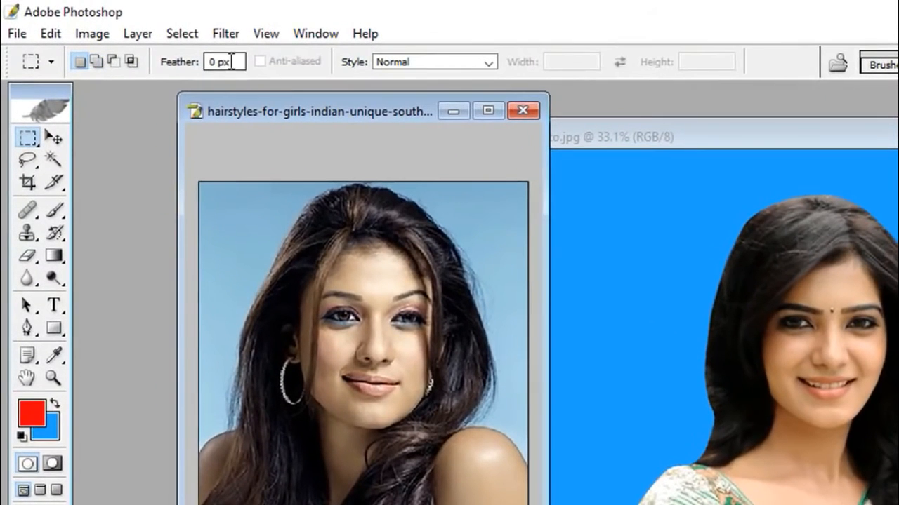
# Step: Set the marquee to Add to selection and draw two rectangles, over the upper-left hair and from the face to the shoulder
pyautogui.click(96, 62)
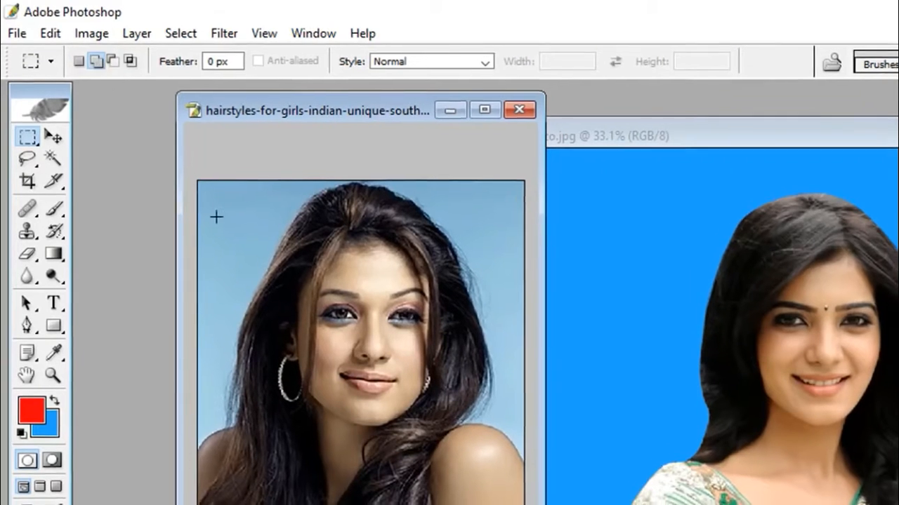
pyautogui.moveTo(217, 216); pyautogui.dragTo(340, 339)
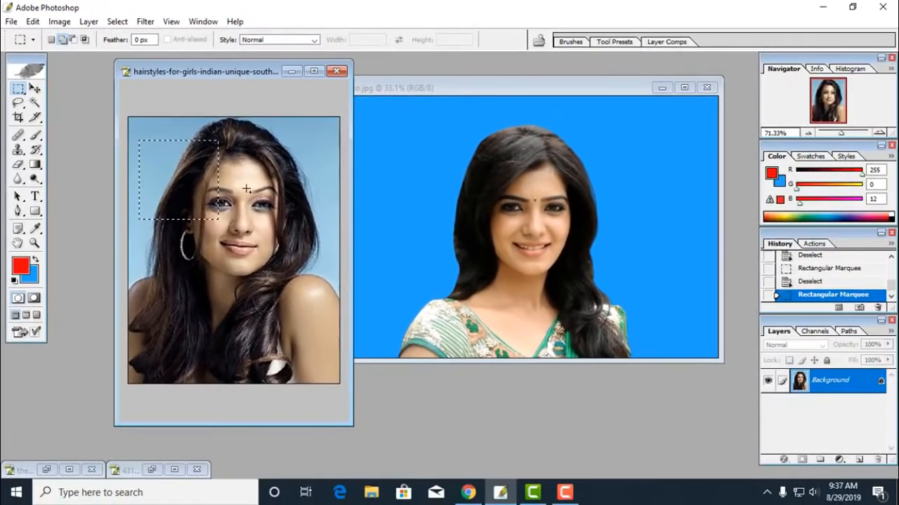
pyautogui.moveTo(243, 187); pyautogui.dragTo(306, 280)
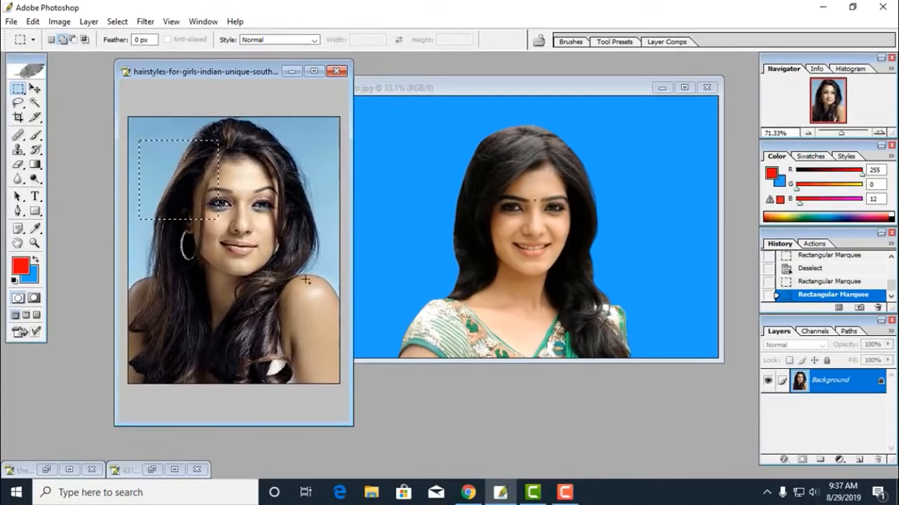
# Step: Clear the selection and, in New selection mode, draw successive marquee rectangles over the hair and face, finishing with nothing selected
pyautogui.hotkey('ctrl', 'd')
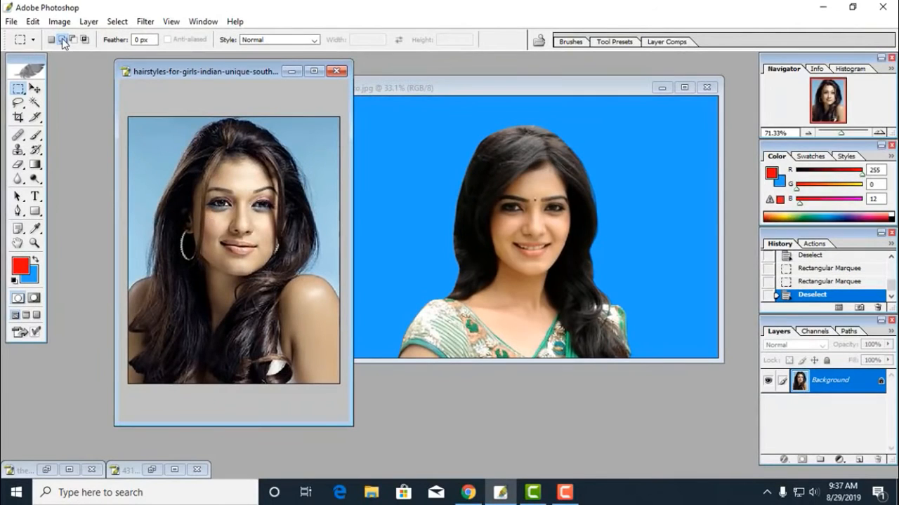
pyautogui.click(52, 40)
pyautogui.moveTo(205, 219); pyautogui.dragTo(241, 262)
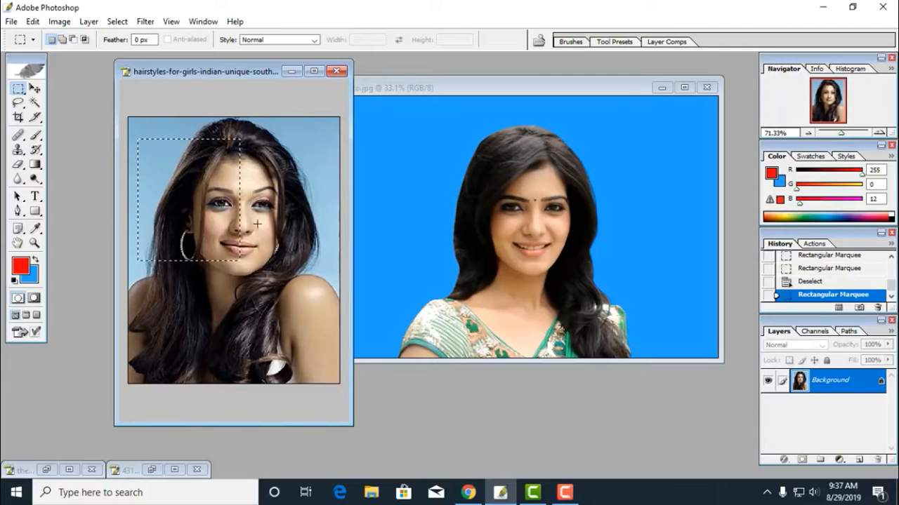
pyautogui.moveTo(249, 181); pyautogui.dragTo(311, 272)
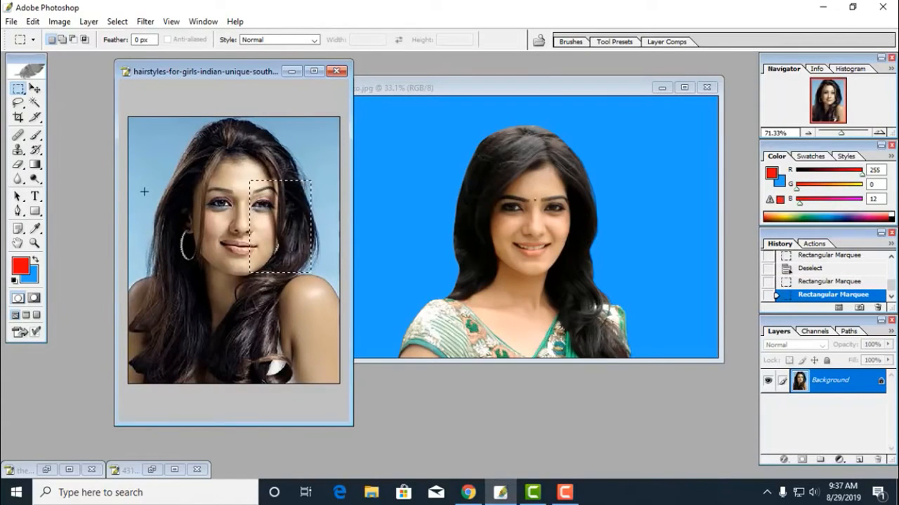
pyautogui.moveTo(142, 191); pyautogui.dragTo(216, 291)
pyautogui.moveTo(254, 185); pyautogui.dragTo(298, 245)
pyautogui.click(199, 174)
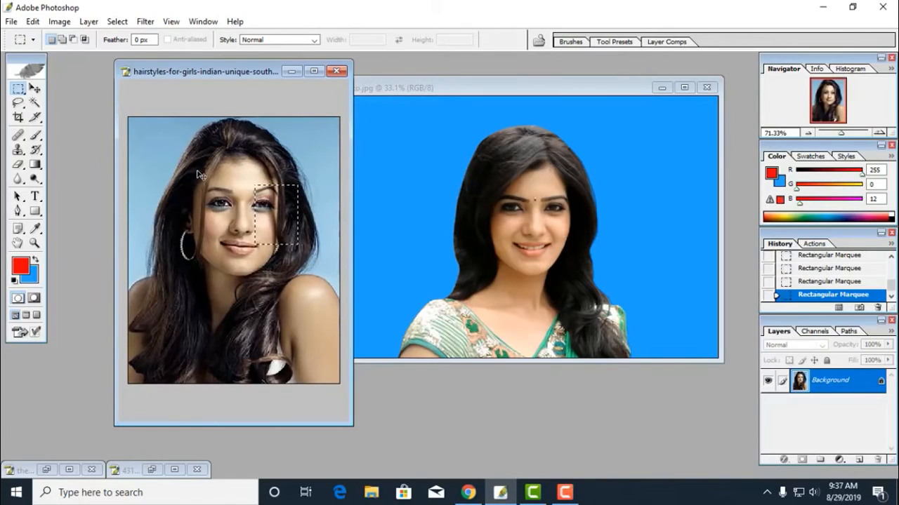
# Step: In Add to selection mode, draw four marquee rectangles over the upper-left hair, the face, the area below the chin and the shoulder
pyautogui.click(63, 40)
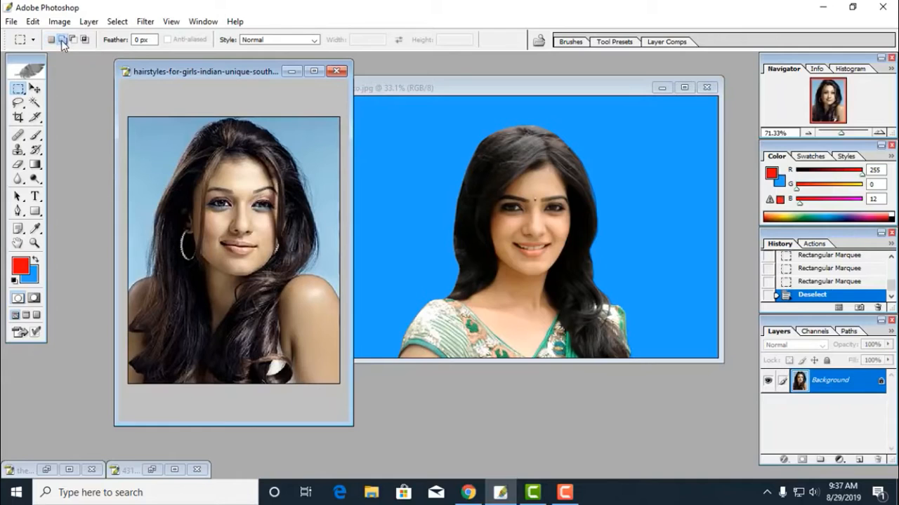
pyautogui.moveTo(183, 188); pyautogui.dragTo(202, 209)
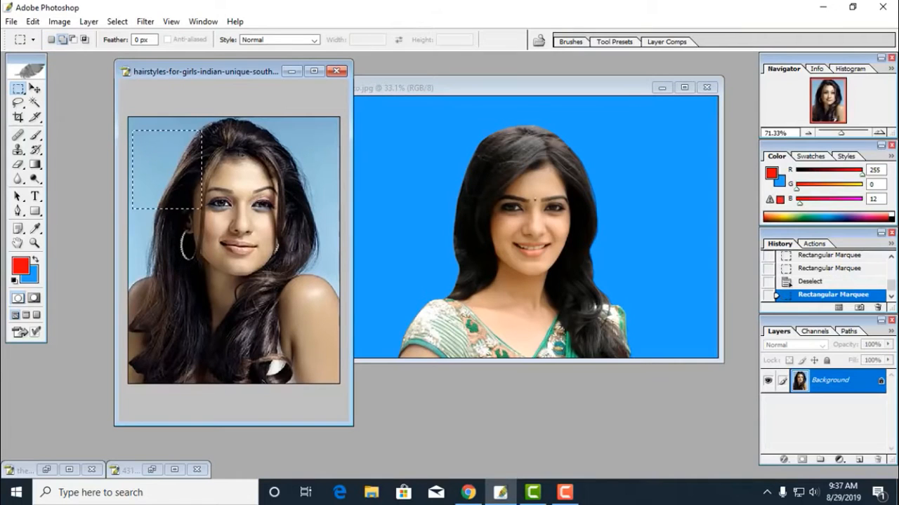
pyautogui.moveTo(228, 148); pyautogui.dragTo(300, 232)
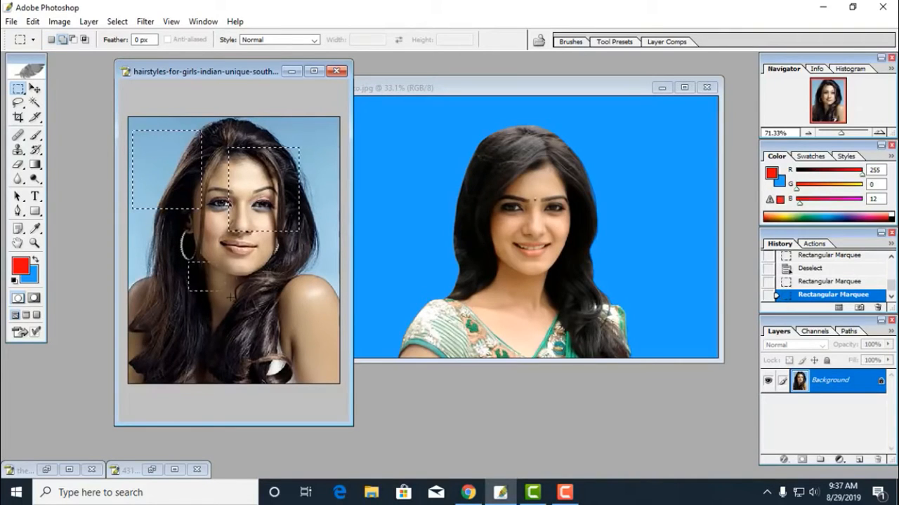
pyautogui.moveTo(189, 262); pyautogui.dragTo(261, 341)
pyautogui.moveTo(283, 285); pyautogui.dragTo(325, 353)
# Step: Try shifting the combined rectangular selection slightly with the Move tool, undo the move and deselect
pyautogui.press('v')
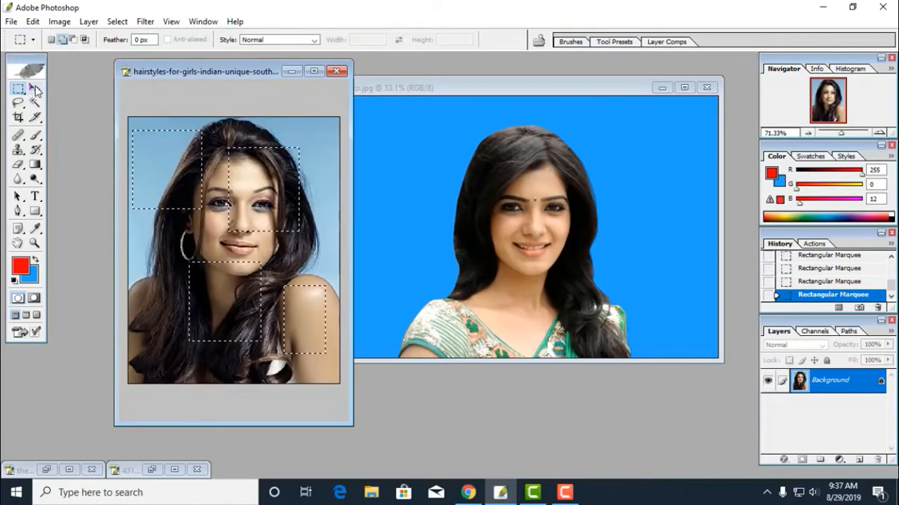
pyautogui.moveTo(161, 166)
pyautogui.mouseDown()
pyautogui.moveTo(224, 169)
pyautogui.moveTo(165, 162)
pyautogui.mouseUp()
pyautogui.hotkey('ctrl', 'z')
pyautogui.hotkey('ctrl', 'd')
# Step: Draw an Elliptical Marquee selection around the head in the hairstyle portrait and rotate it slightly with Free Transform
pyautogui.click(19, 91)
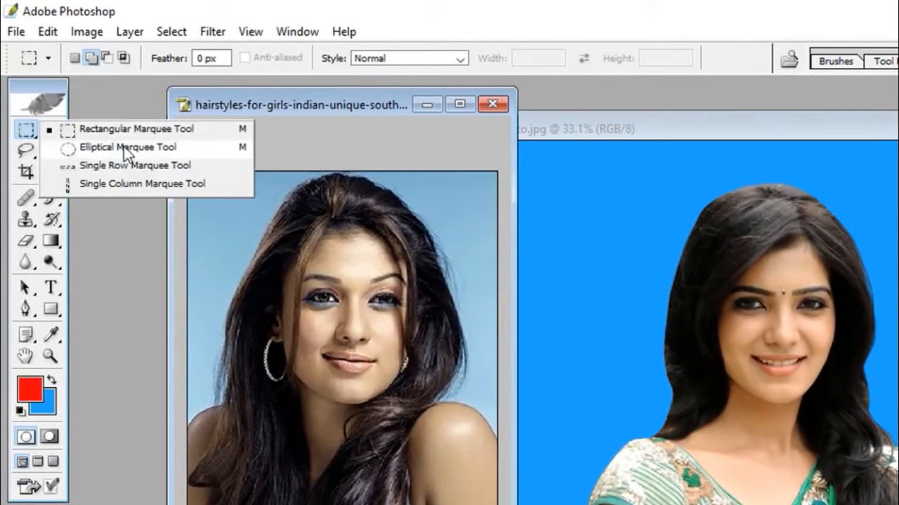
pyautogui.click(125, 150)
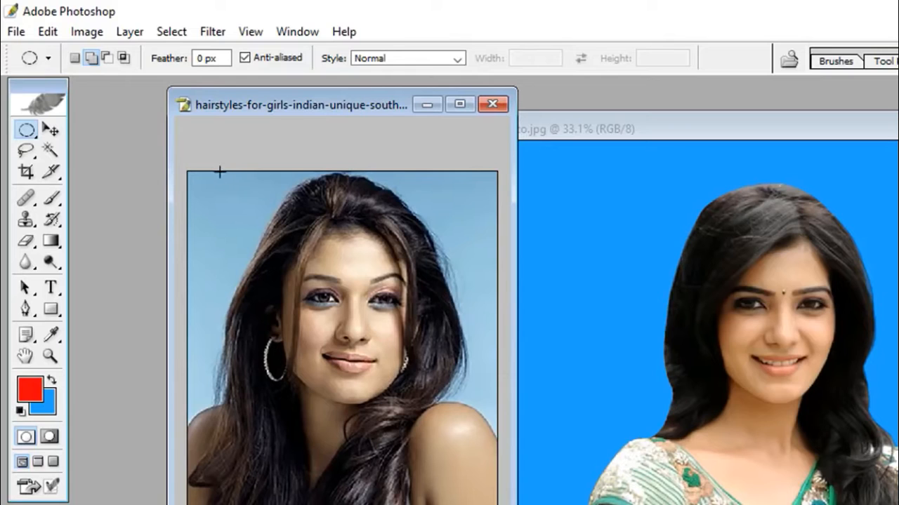
pyautogui.moveTo(219, 170); pyautogui.dragTo(480, 426)
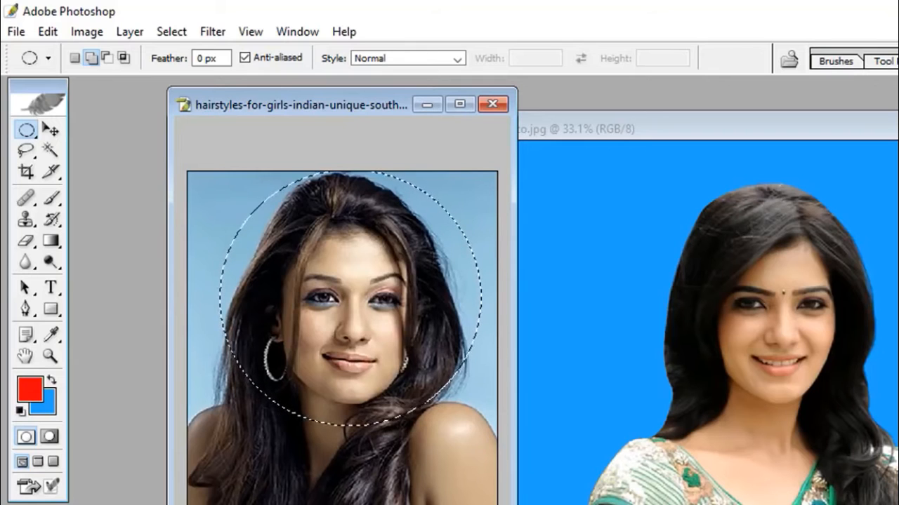
pyautogui.hotkey('ctrl', 't')
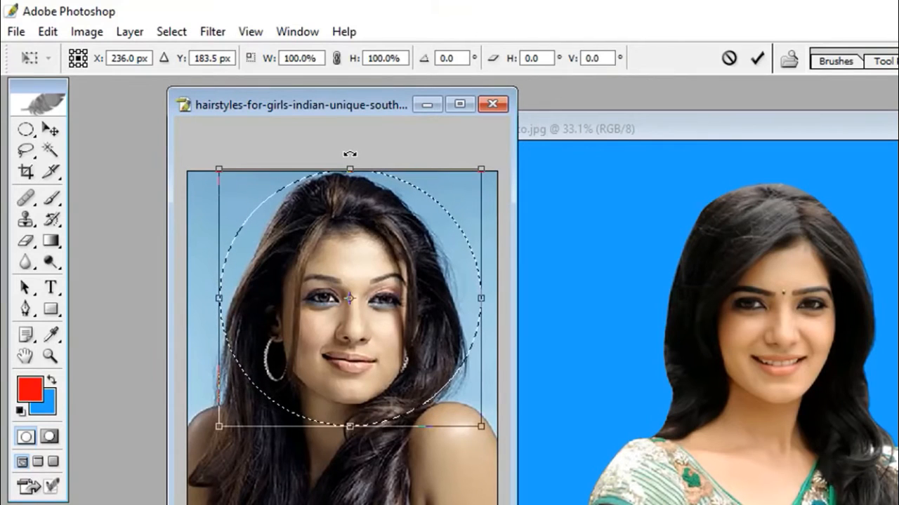
pyautogui.moveTo(346, 153); pyautogui.dragTo(372, 158)
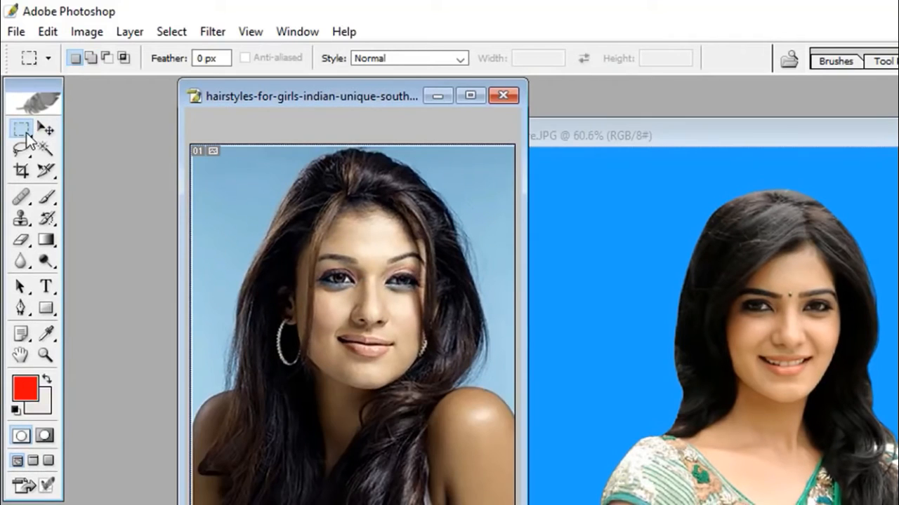
# Step: Place a Single Row Marquee selection across the forehead in the hairstyle portrait and deselect it
pyautogui.click(24, 131)
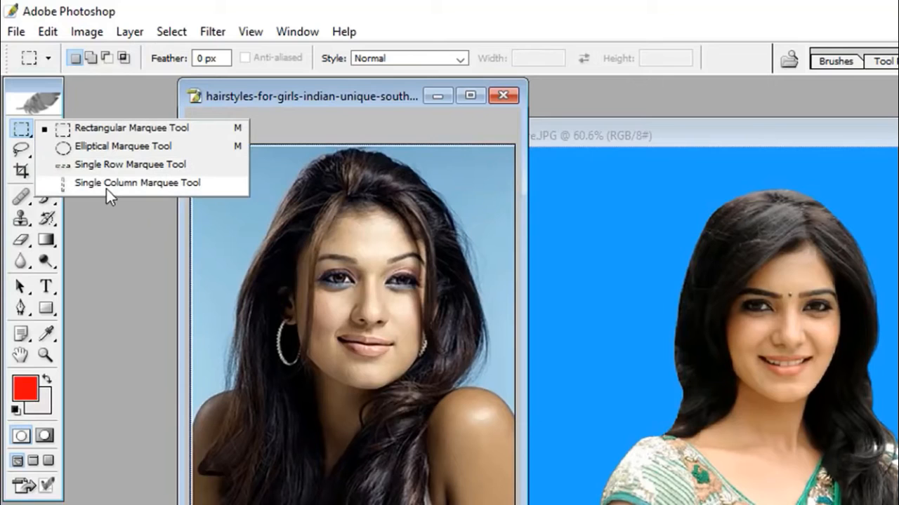
pyautogui.click(147, 180)
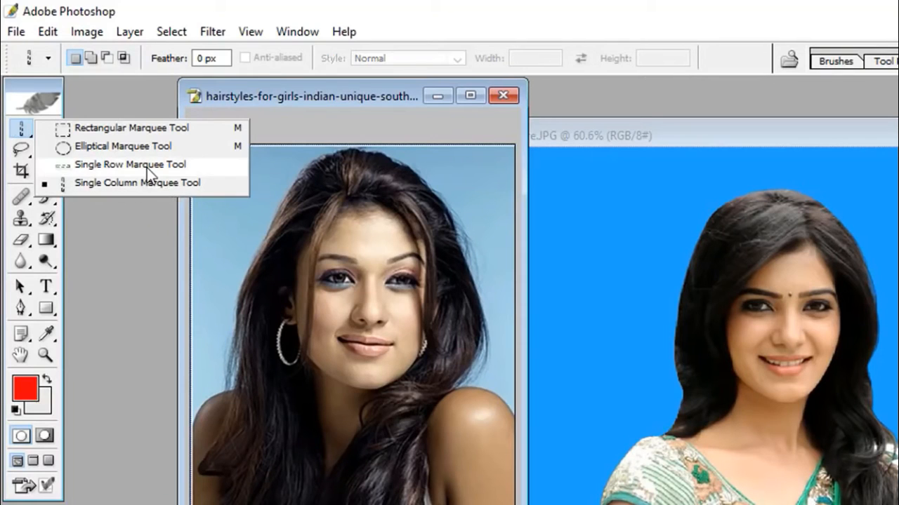
pyautogui.click(150, 166)
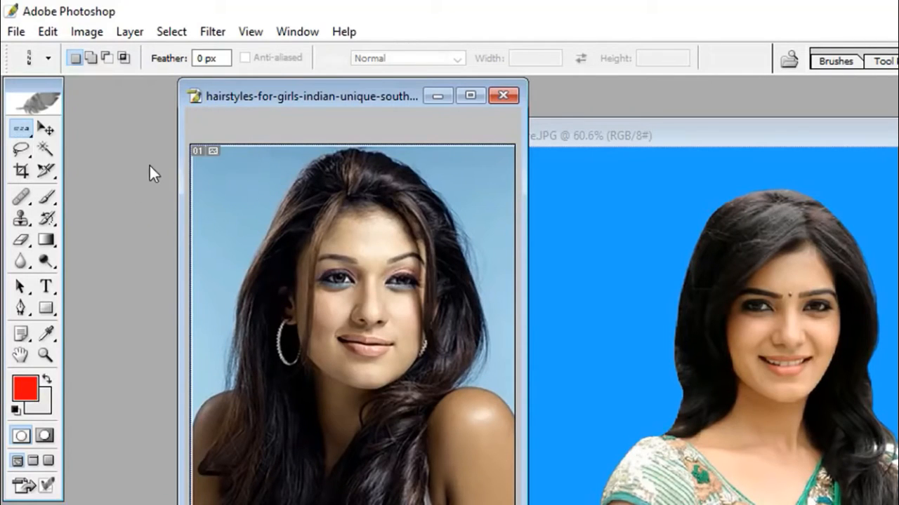
pyautogui.moveTo(337, 221); pyautogui.dragTo(417, 235)
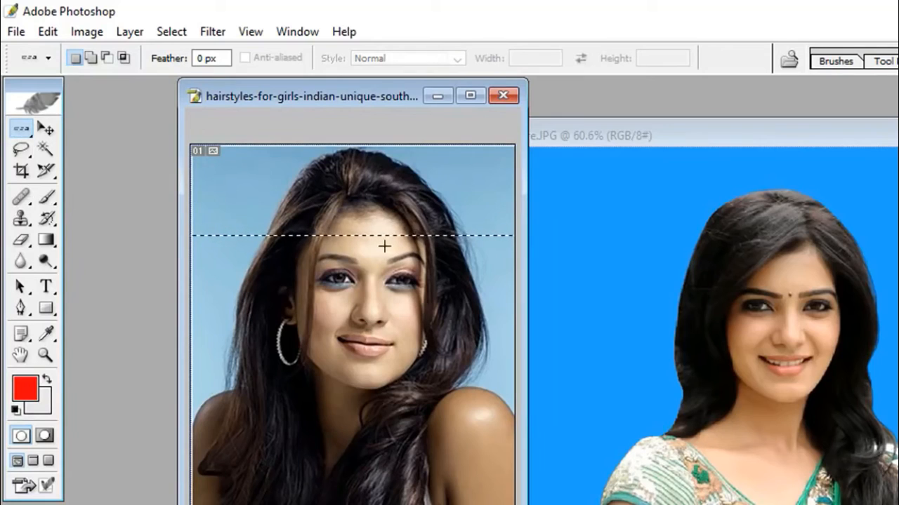
pyautogui.hotkey('ctrl', 'd')
# Step: Place a Single Column Marquee selection through the hair beside the face, deselect it and switch to the Elliptical Marquee tool
pyautogui.click(27, 131)
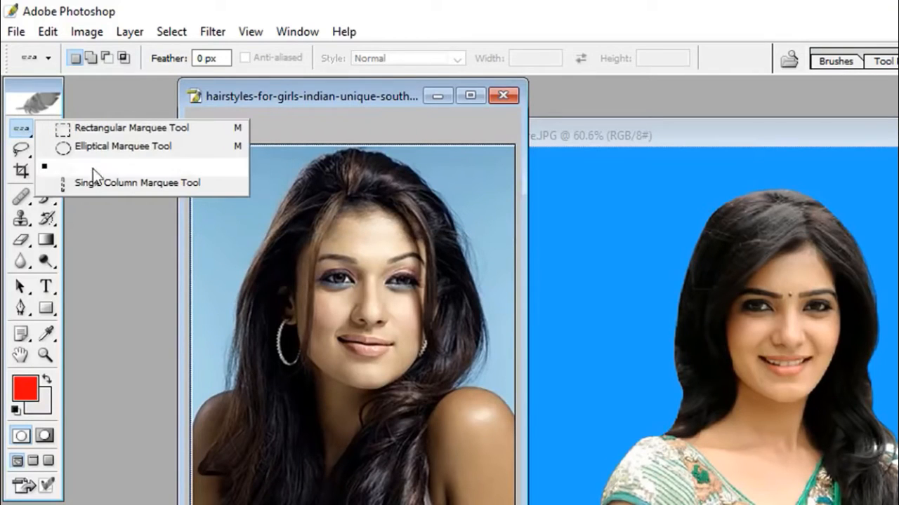
pyautogui.click(128, 184)
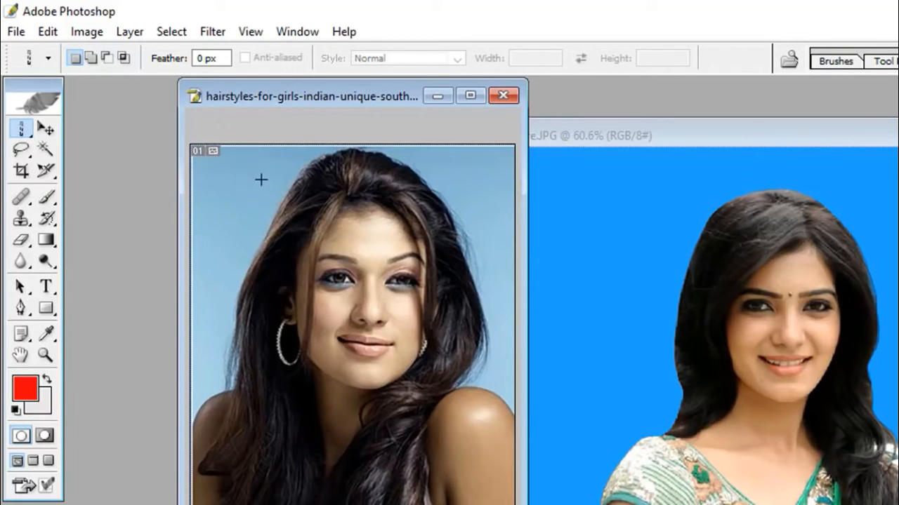
pyautogui.moveTo(262, 172); pyautogui.dragTo(278, 252)
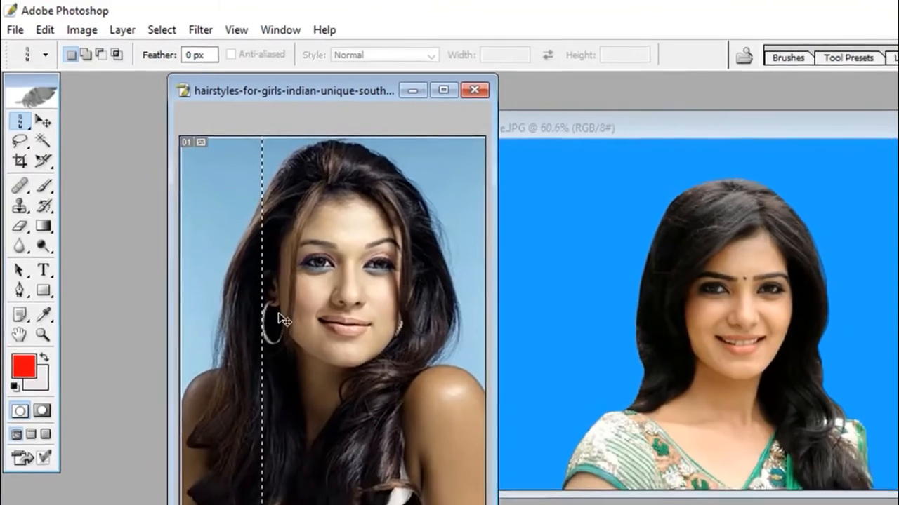
pyautogui.hotkey('ctrl', 'd')
pyautogui.rightClick(21, 128)
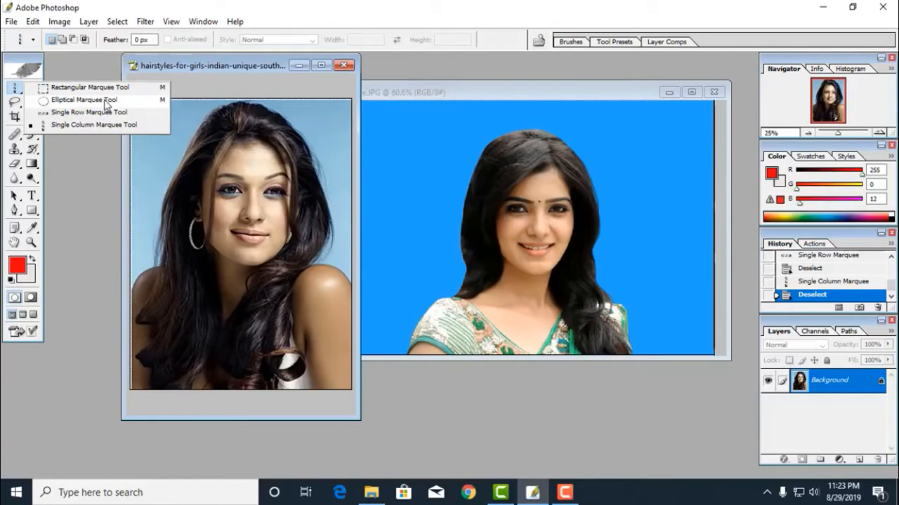
pyautogui.click(106, 103)
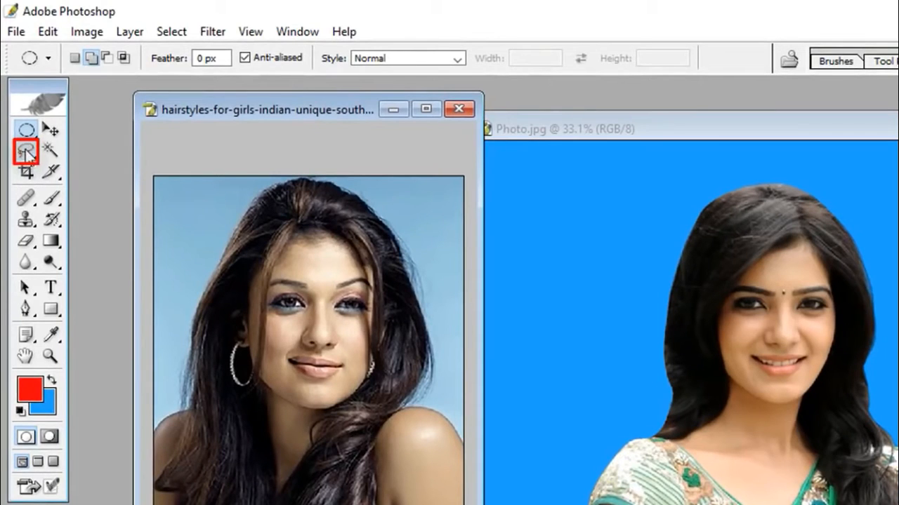
# Step: Choose the Lasso tool and bring the Photo.jpg document to the front, maximizing its window
pyautogui.click(27, 151)
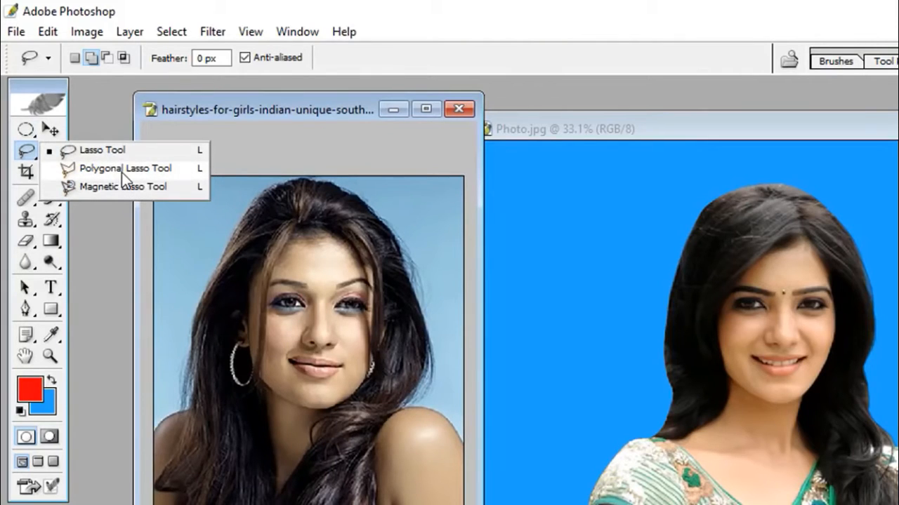
pyautogui.click(99, 149)
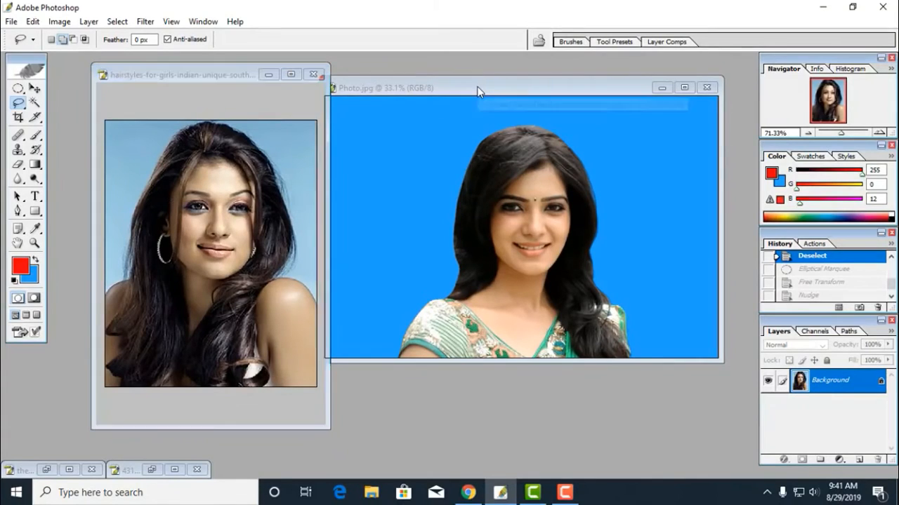
pyautogui.moveTo(483, 87); pyautogui.dragTo(370, 91)
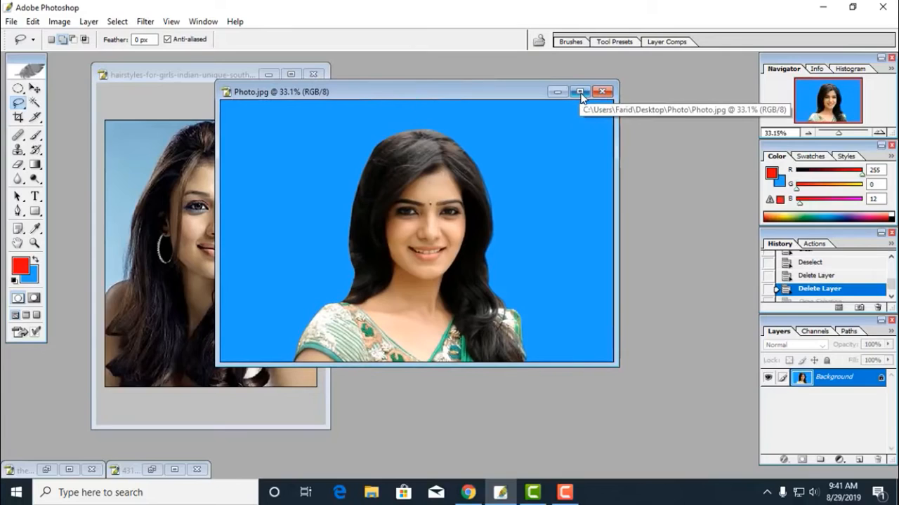
pyautogui.click(579, 92)
# Step: Trace a freehand Lasso selection around the whole woman in Photo.jpg, following her hair and shoulders down to the image's lower edge
pyautogui.click(347, 398)
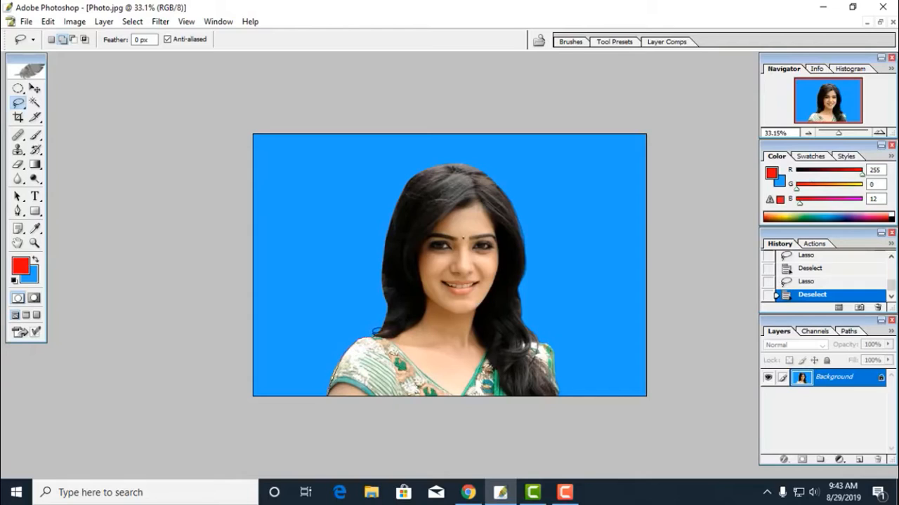
pyautogui.moveTo(383, 292)
pyautogui.mouseDown()
pyautogui.moveTo(405, 184)
pyautogui.moveTo(484, 161)
pyautogui.moveTo(530, 317)
pyautogui.moveTo(552, 347)
pyautogui.moveTo(563, 390)
pyautogui.moveTo(415, 404)
pyautogui.moveTo(331, 397)
pyautogui.mouseUp()
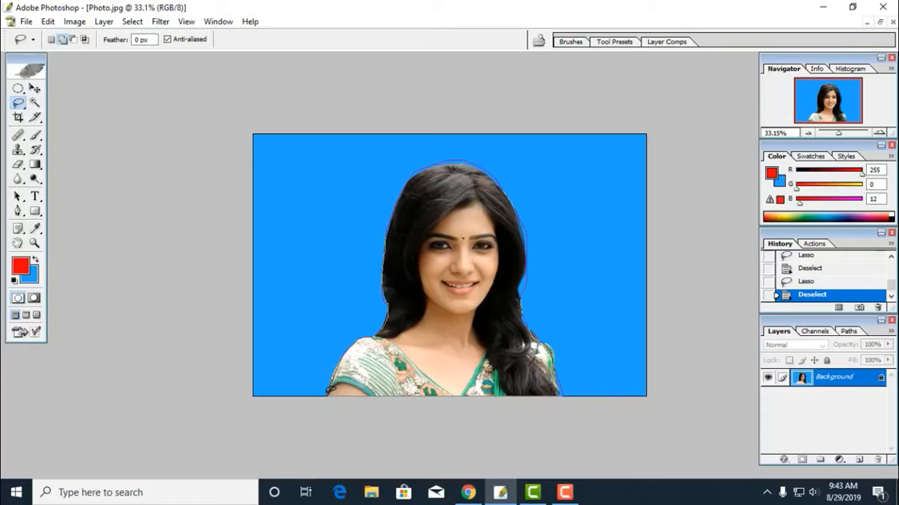
pyautogui.moveTo(328, 390); pyautogui.dragTo(330, 393)
# Step: Subtract the excess blue background above the head and beside the right-hand hair from the Lasso selection, tracing along the hairline
pyautogui.scroll(1, 417, 213)
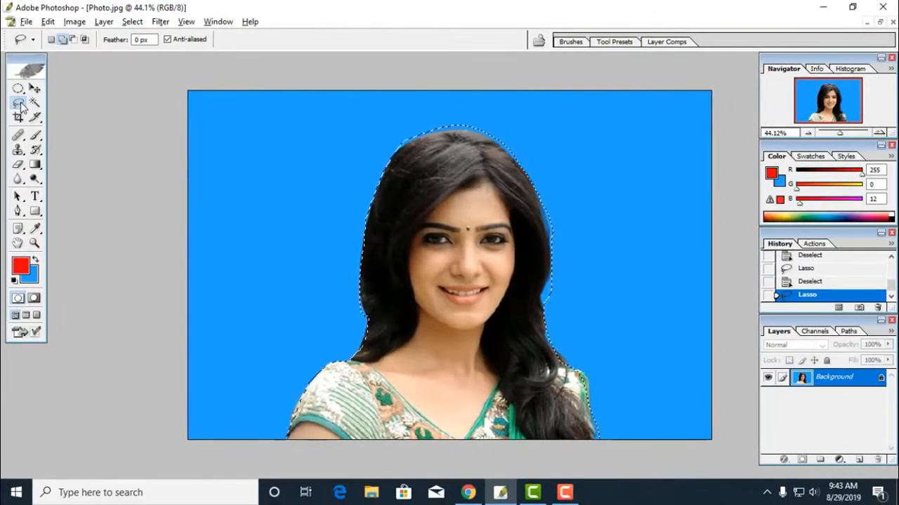
pyautogui.press('alt')
pyautogui.keyDown('alt'); pyautogui.click(401, 146); pyautogui.keyUp('alt')
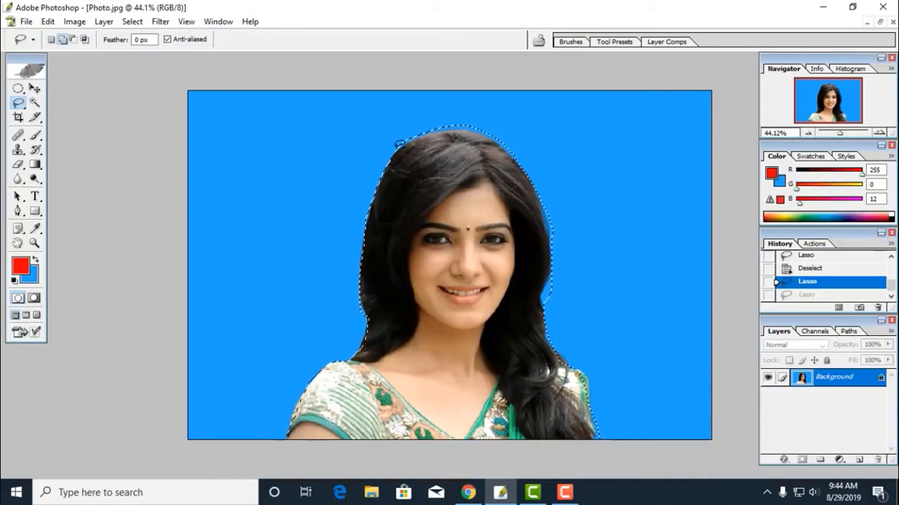
pyautogui.press('alt')
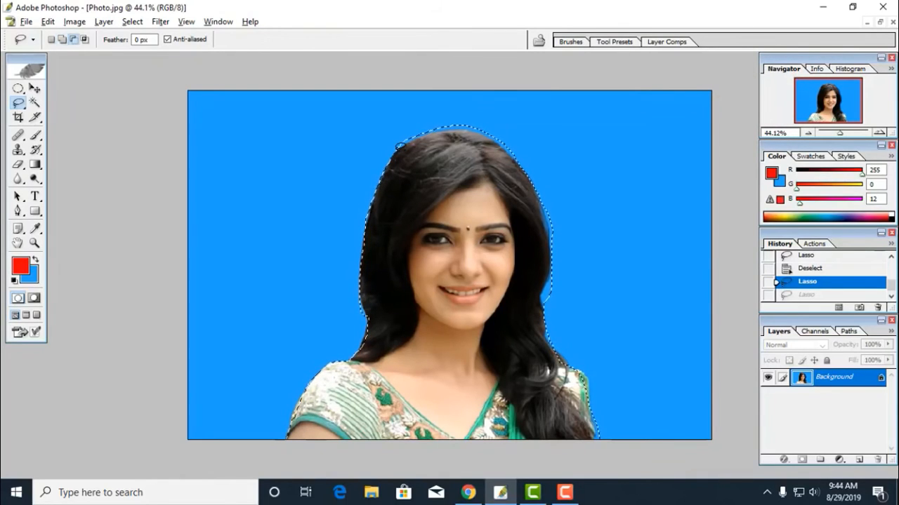
pyautogui.moveTo(418, 135); pyautogui.dragTo(472, 127)
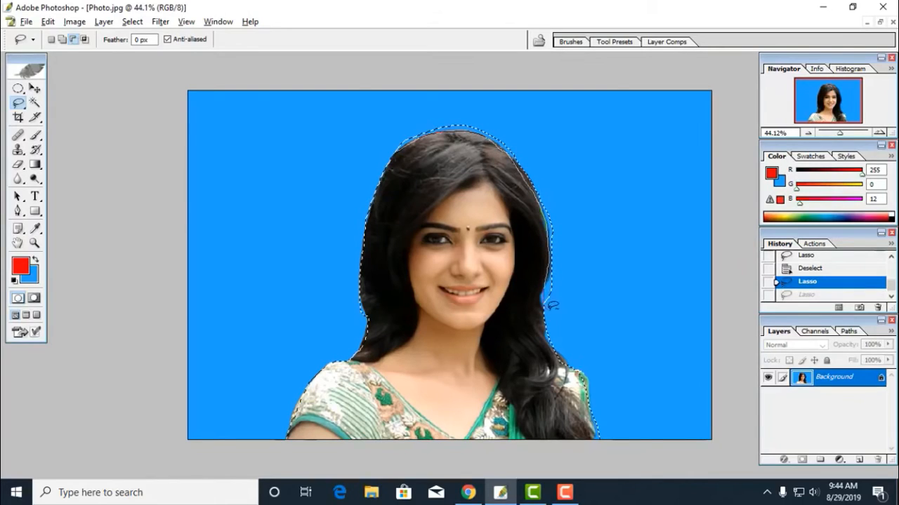
pyautogui.moveTo(551, 307)
pyautogui.mouseDown()
pyautogui.moveTo(624, 309)
pyautogui.moveTo(649, 226)
pyautogui.moveTo(631, 136)
pyautogui.moveTo(584, 105)
pyautogui.moveTo(493, 100)
pyautogui.mouseUp()
pyautogui.moveTo(360, 161); pyautogui.dragTo(362, 163)
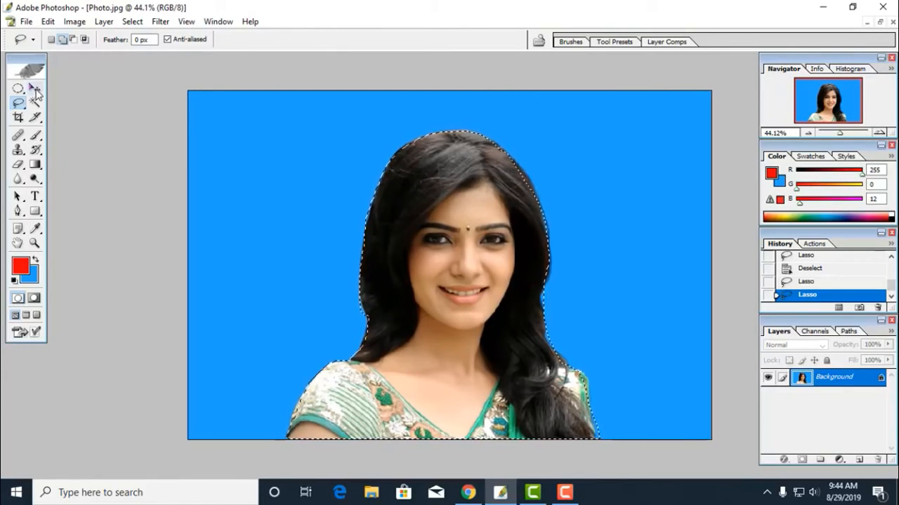
# Step: Try moving the selected woman slightly with the Move tool, undo the move and clear the selection
pyautogui.click(35, 88)
pyautogui.moveTo(455, 214)
pyautogui.mouseDown()
pyautogui.moveTo(367, 203)
pyautogui.moveTo(470, 196)
pyautogui.moveTo(440, 210)
pyautogui.mouseUp()
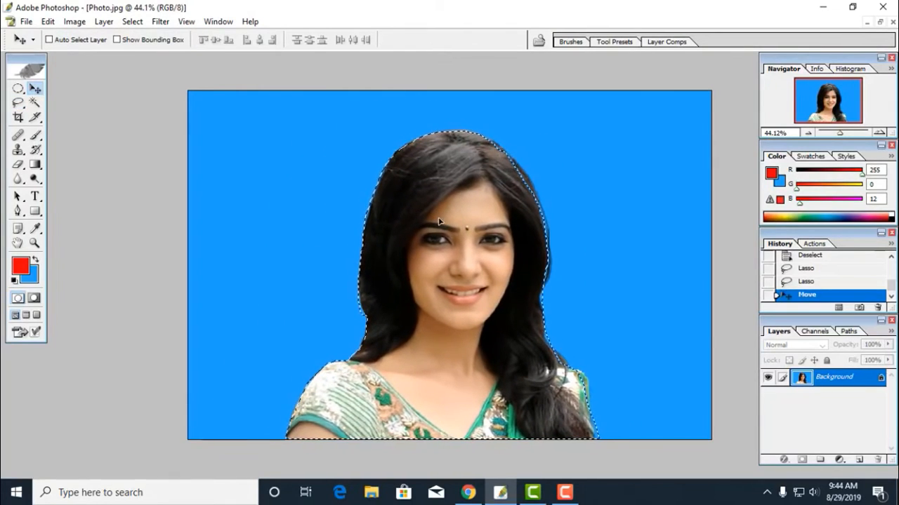
pyautogui.hotkey('ctrl', 'z')
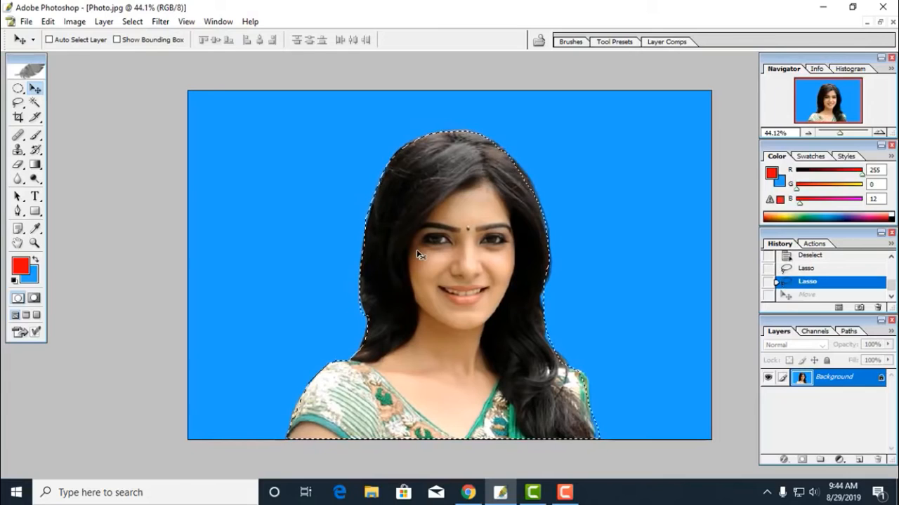
pyautogui.hotkey('ctrl', 'd')
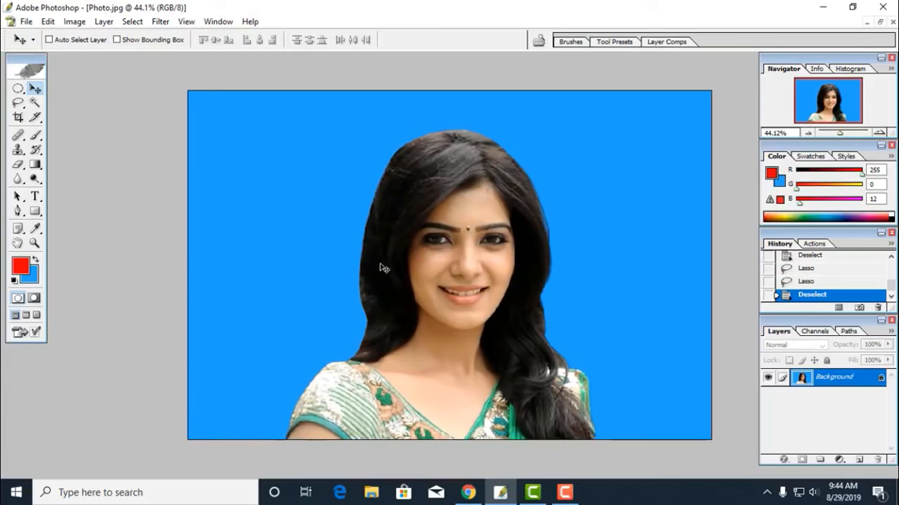
# Step: Trace a Polygonal Lasso selection around the whole woman, following her hair and shoulders down to the image's lower edge
pyautogui.click(20, 106)
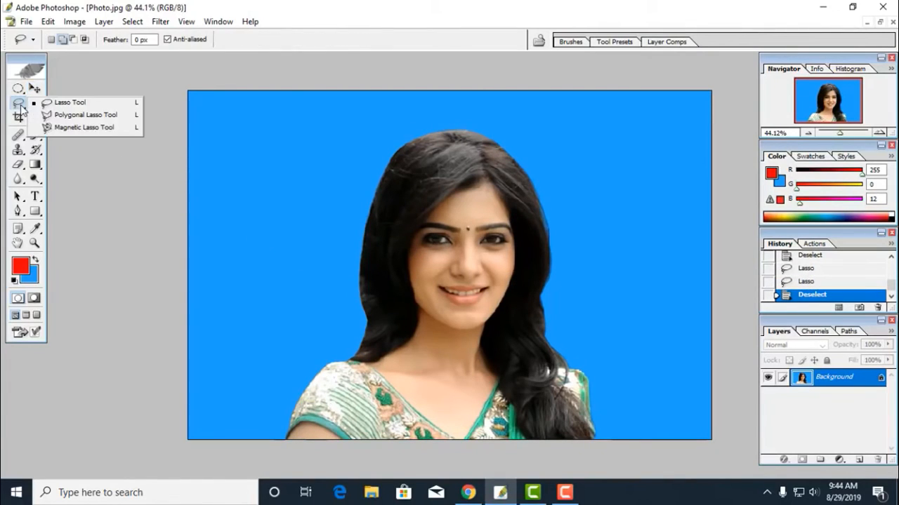
pyautogui.click(81, 116)
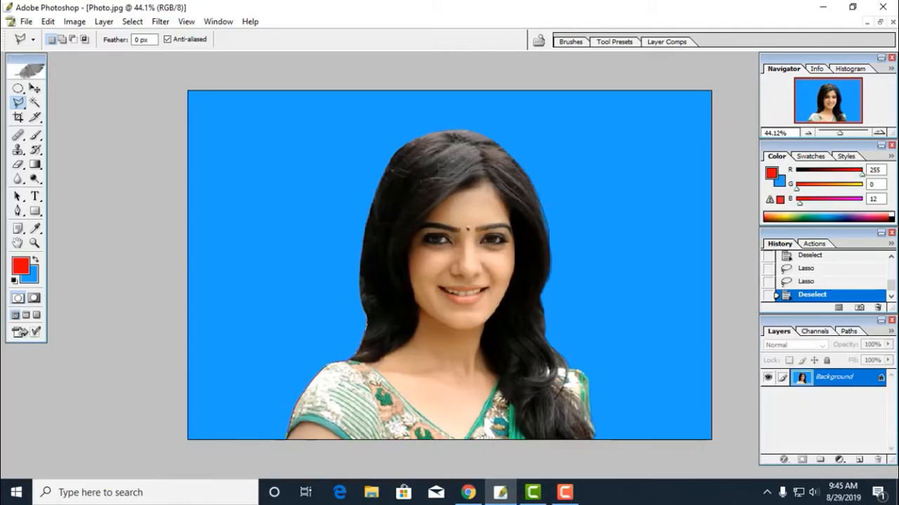
pyautogui.moveTo(361, 278)
pyautogui.mouseDown()
pyautogui.moveTo(373, 186)
pyautogui.moveTo(399, 146)
pyautogui.moveTo(452, 128)
pyautogui.moveTo(514, 148)
pyautogui.moveTo(494, 136)
pyautogui.moveTo(535, 190)
pyautogui.moveTo(550, 252)
pyautogui.moveTo(547, 327)
pyautogui.moveTo(570, 363)
pyautogui.moveTo(588, 371)
pyautogui.moveTo(596, 430)
pyautogui.moveTo(457, 459)
pyautogui.moveTo(289, 442)
pyautogui.mouseUp()
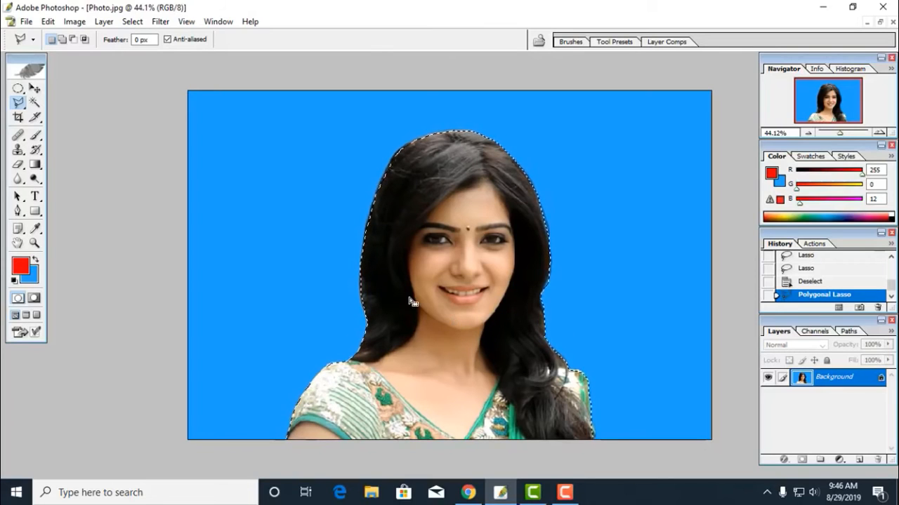
# Step: Try moving the selected woman slightly upward with the Move tool, undo the move and clear the polygonal selection
pyautogui.click(35, 89)
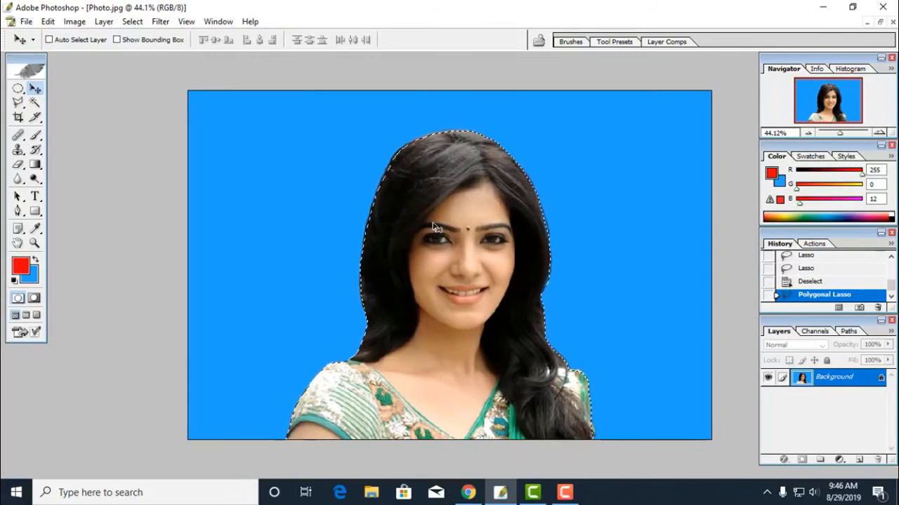
pyautogui.moveTo(430, 232); pyautogui.dragTo(433, 213)
pyautogui.hotkey('ctrl', 'z')
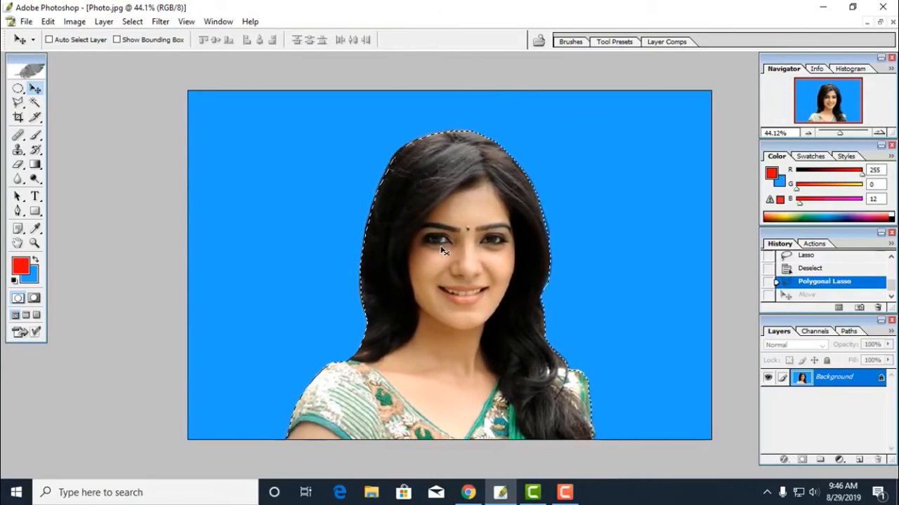
pyautogui.hotkey('ctrl', 'd')
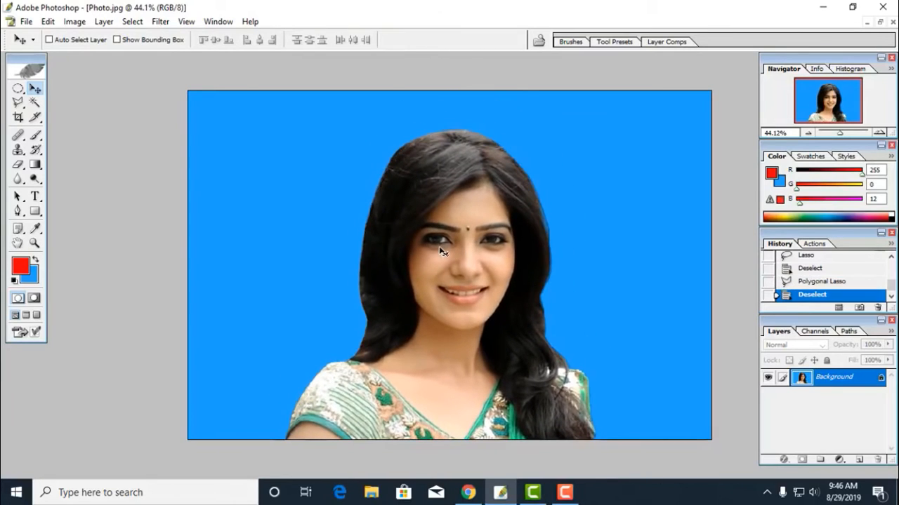
# Step: Trace the woman's outline with the Magnetic Lasso in add-to-selection mode, closing the path along the image's lower edge
pyautogui.click(20, 105)
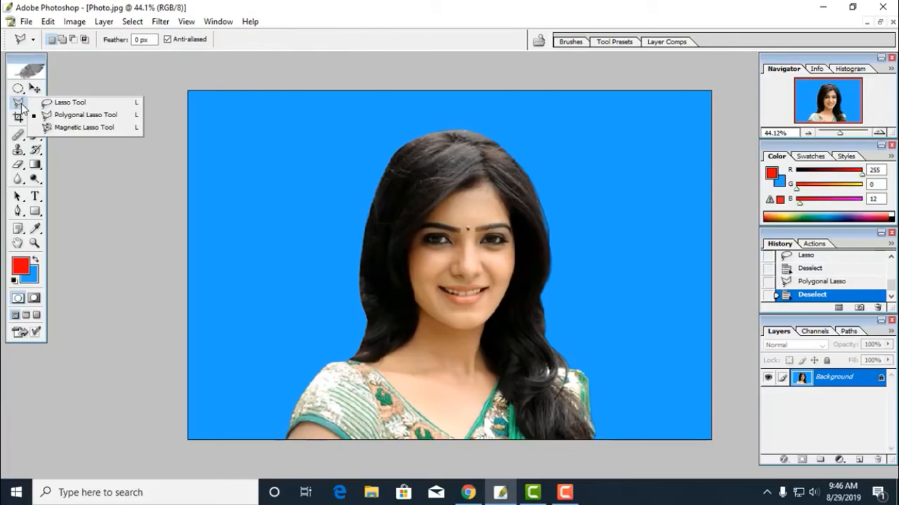
pyautogui.click(88, 128)
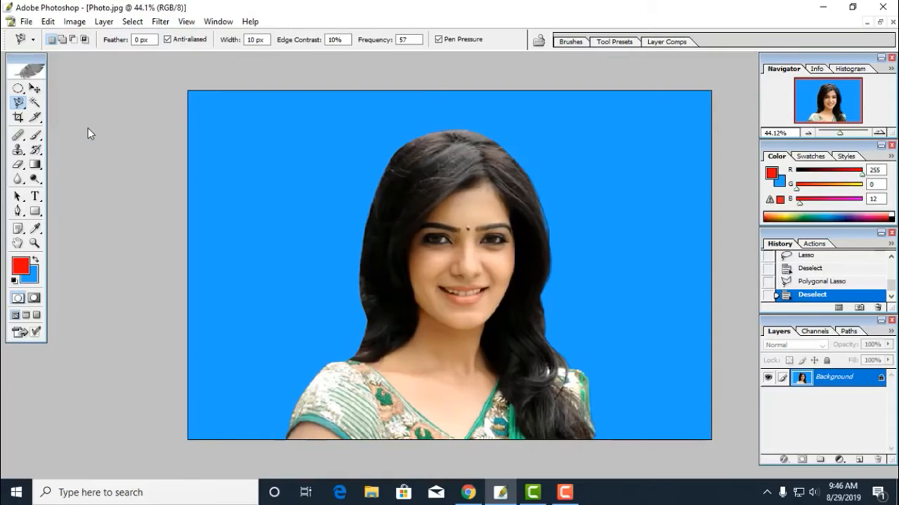
pyautogui.click(62, 39)
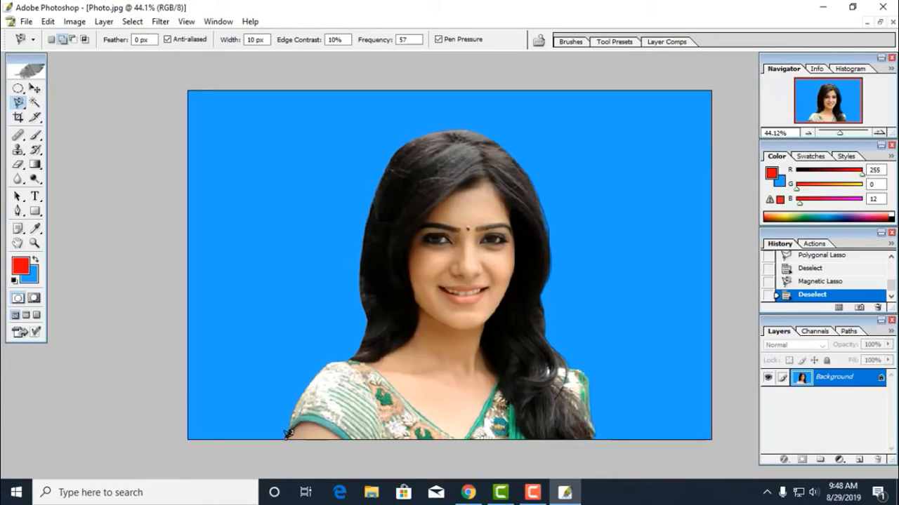
pyautogui.click(286, 437)
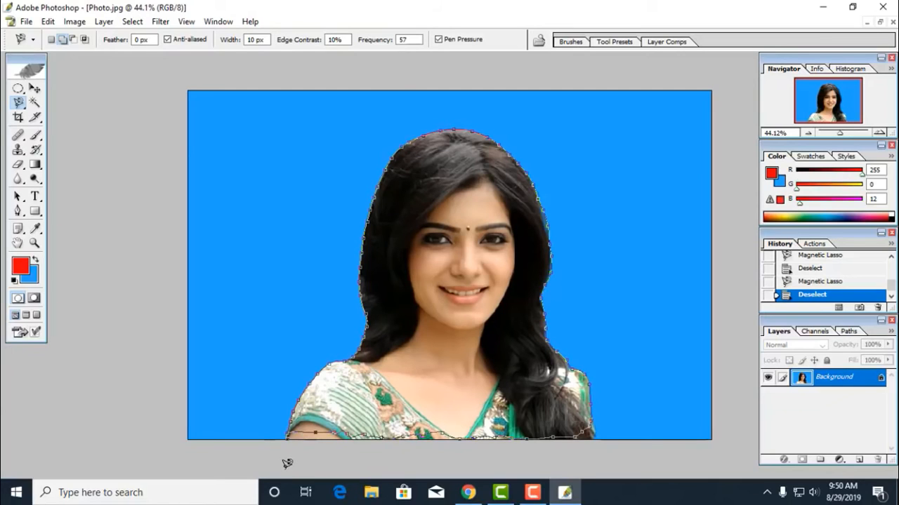
pyautogui.click(289, 434)
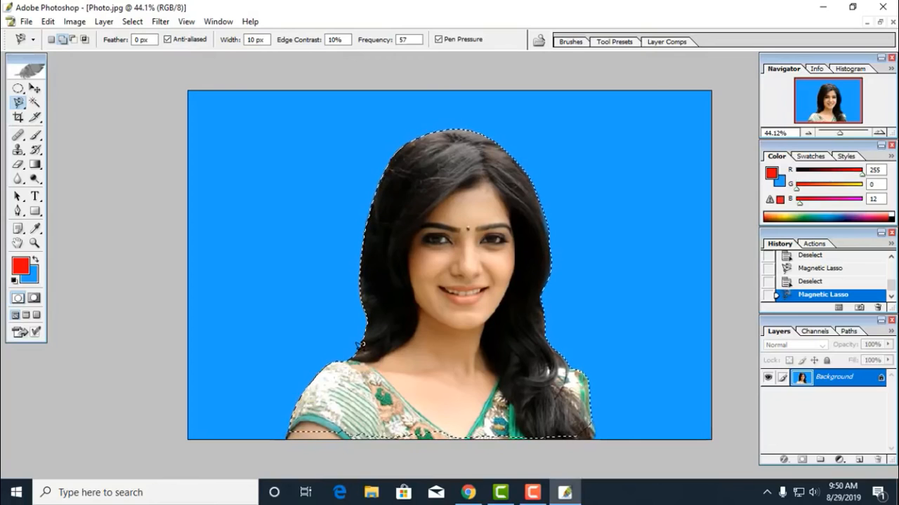
# Step: Clear the magnetic selection and choose the Magic Wand tool with a tolerance of 35
pyautogui.hotkey('ctrl', 'd')
pyautogui.press('v')
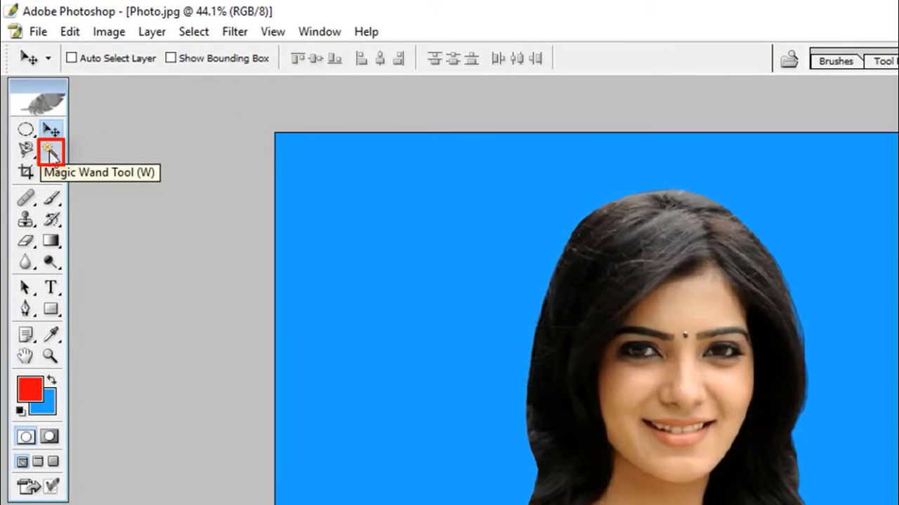
pyautogui.click(51, 154)
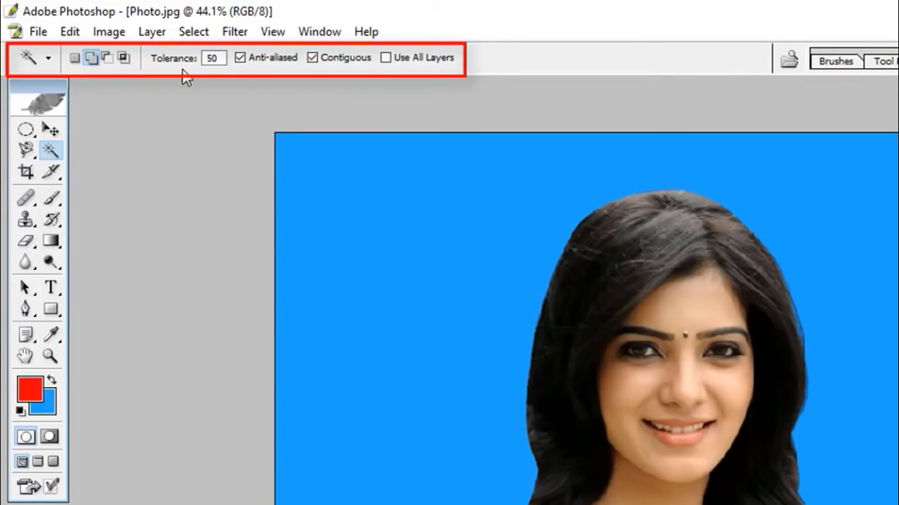
pyautogui.click(223, 58)
pyautogui.write('35')
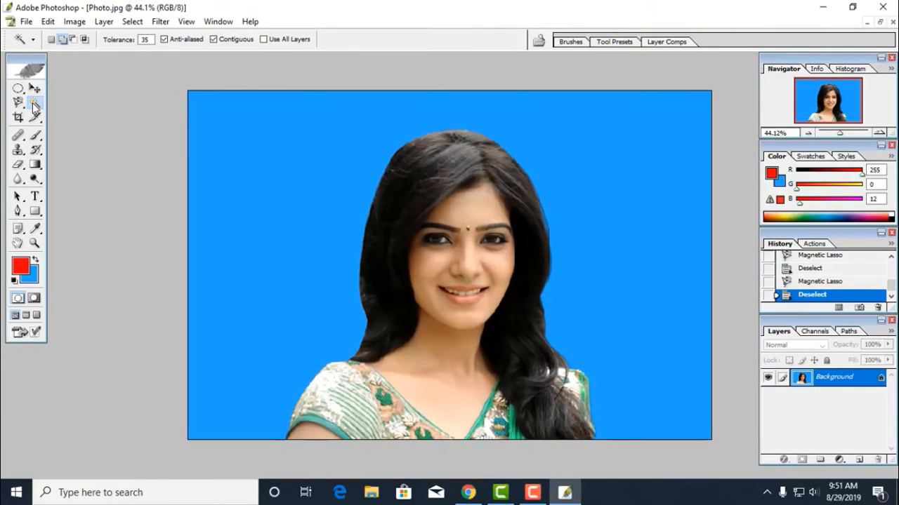
# Step: Select the blue backdrop with the Magic Wand and replace it with a magenta background colour, FF1EEC
pyautogui.click(330, 160)
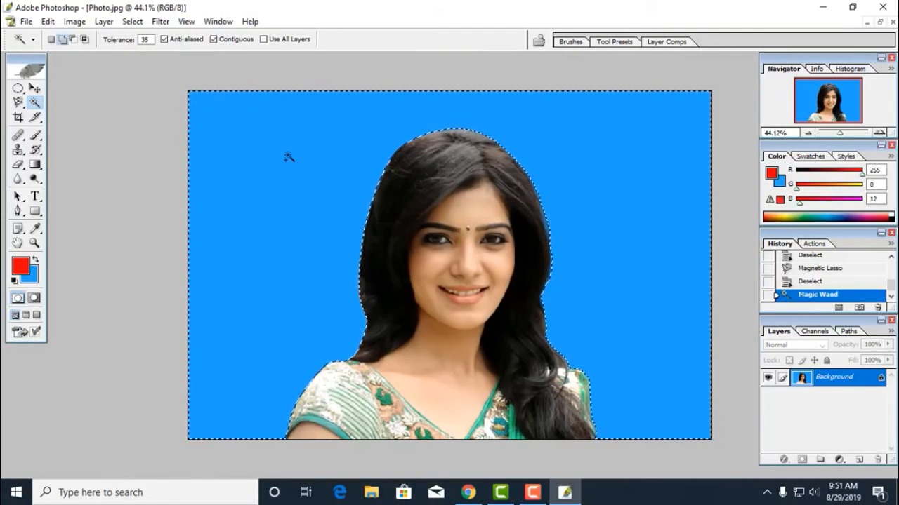
pyautogui.click(33, 279)
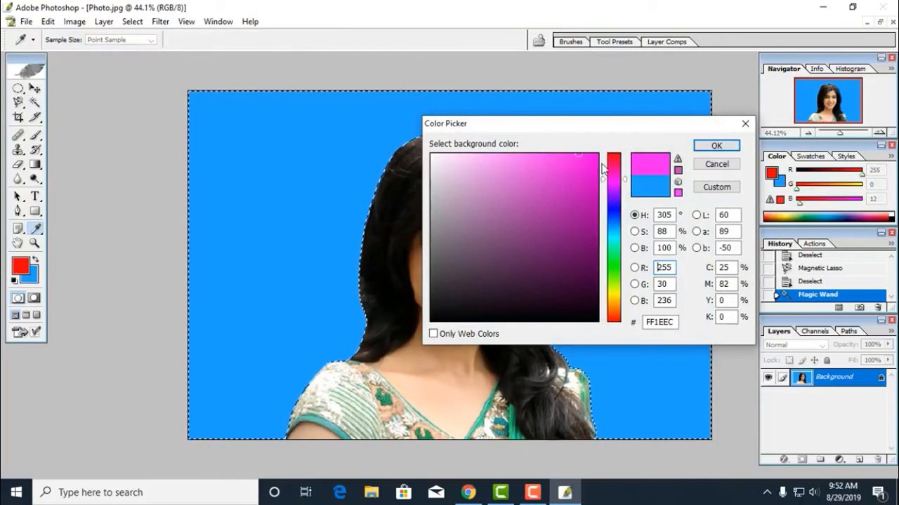
pyautogui.click(714, 147)
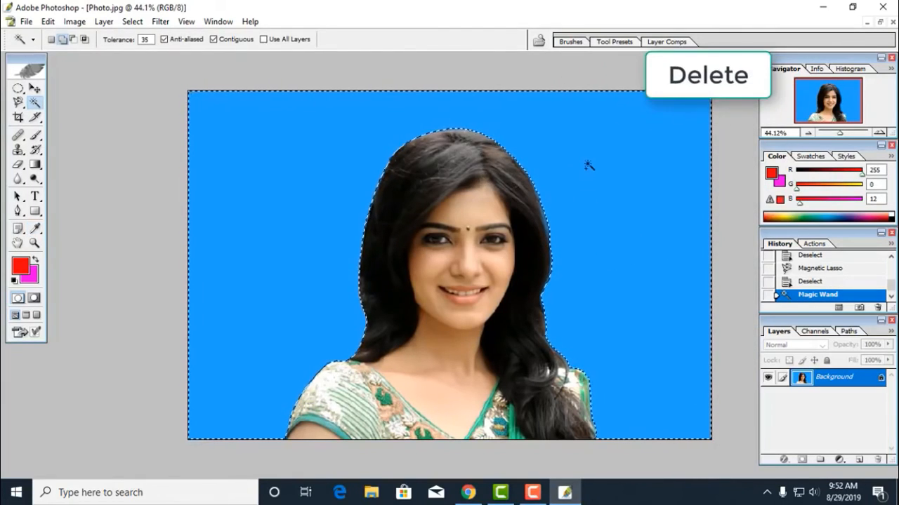
pyautogui.press('Delete')
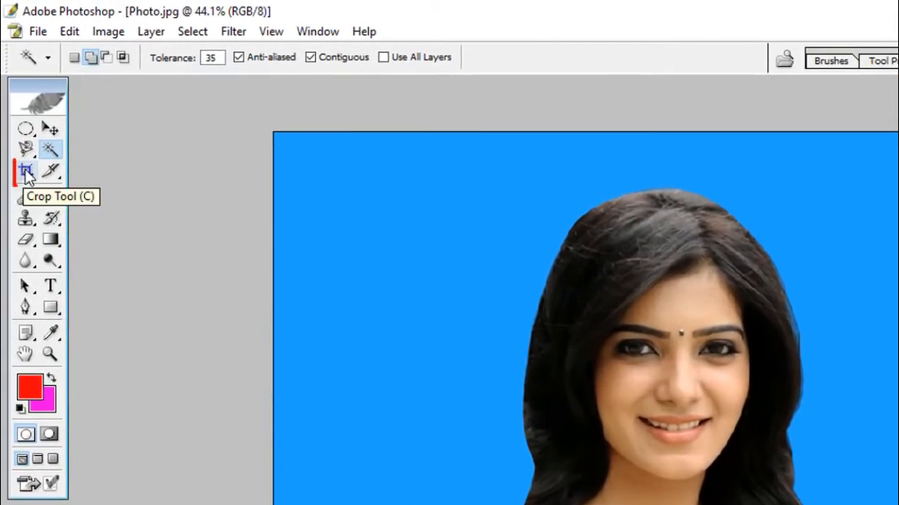
# Step: Choose the Crop tool and set its crop size to 1.5 in wide by 2 in high
pyautogui.click(26, 173)
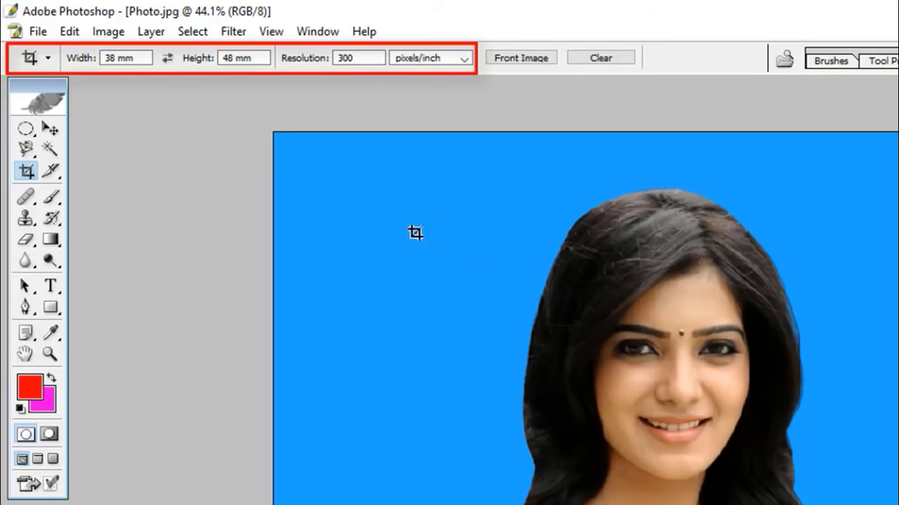
pyautogui.click(146, 57)
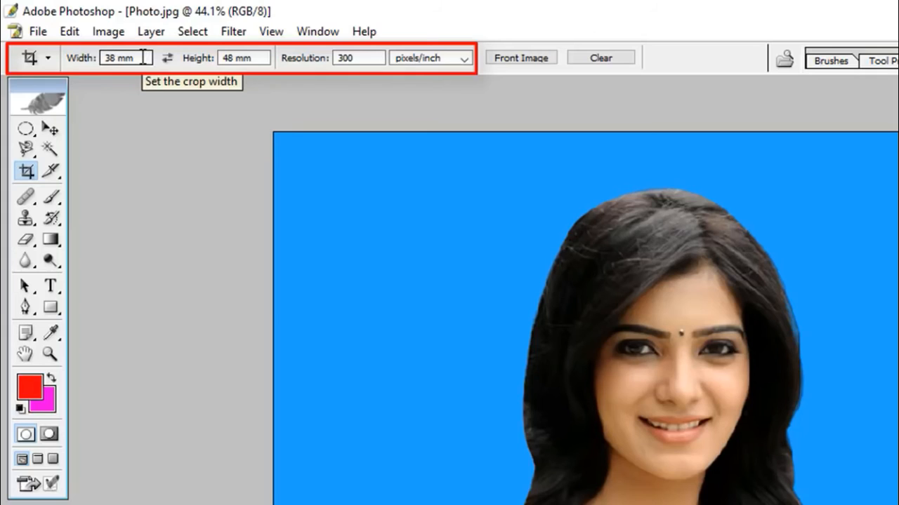
pyautogui.moveTo(144, 58); pyautogui.dragTo(87, 72)
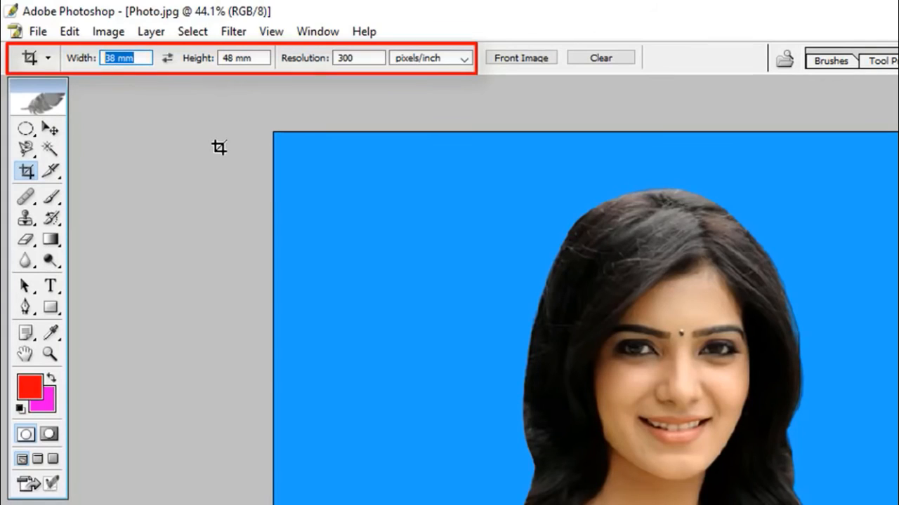
pyautogui.write('1.5 in')
pyautogui.click(267, 57)
pyautogui.moveTo(266, 57); pyautogui.dragTo(220, 59)
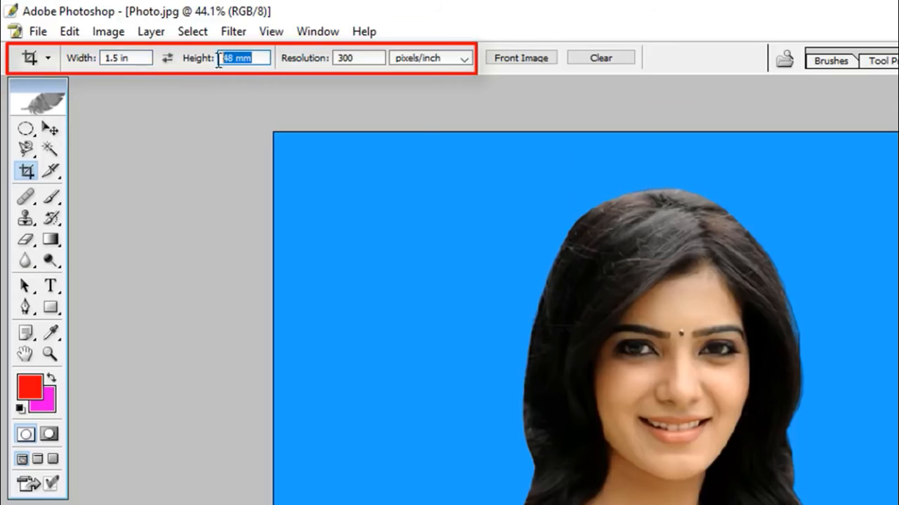
pyautogui.write('2 in')
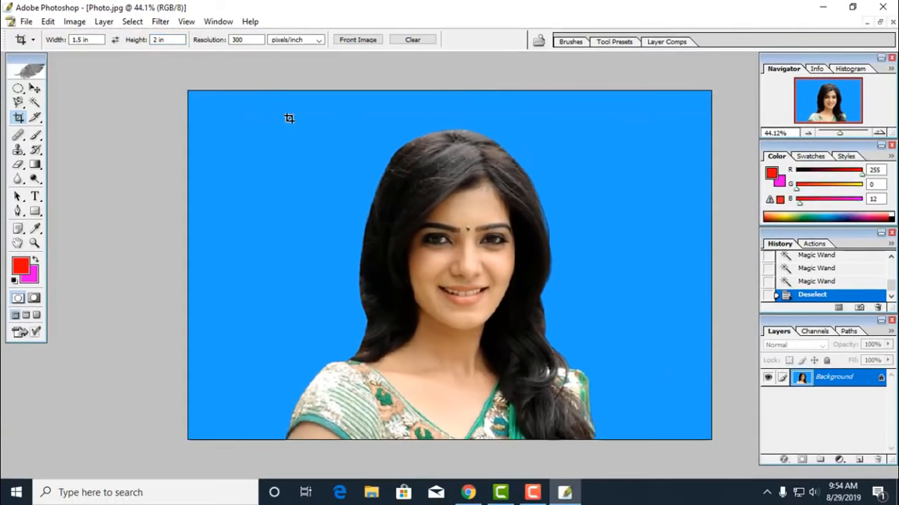
# Step: Try cropping the photo to a portrait frame centred on the woman's head and shoulders, and undo the crop
pyautogui.moveTo(277, 109)
pyautogui.mouseDown()
pyautogui.moveTo(545, 370)
pyautogui.moveTo(585, 439)
pyautogui.mouseUp()
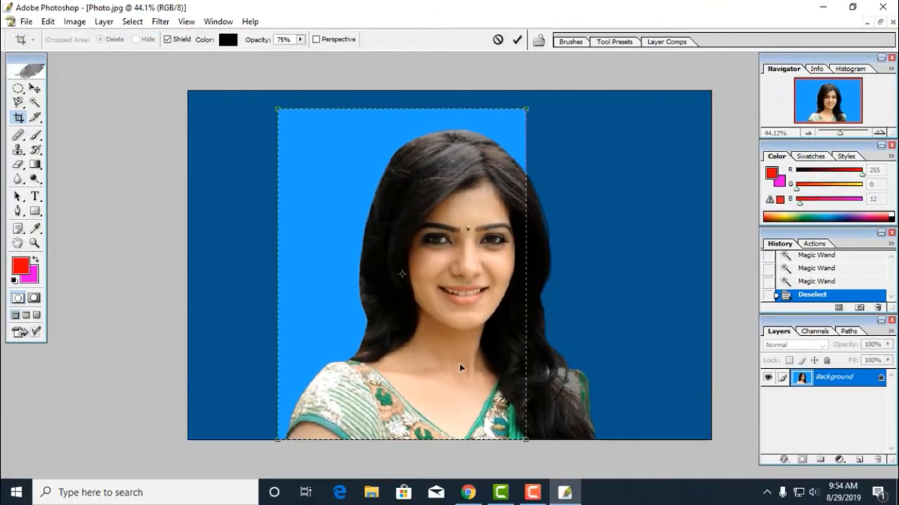
pyautogui.moveTo(459, 363); pyautogui.dragTo(503, 366)
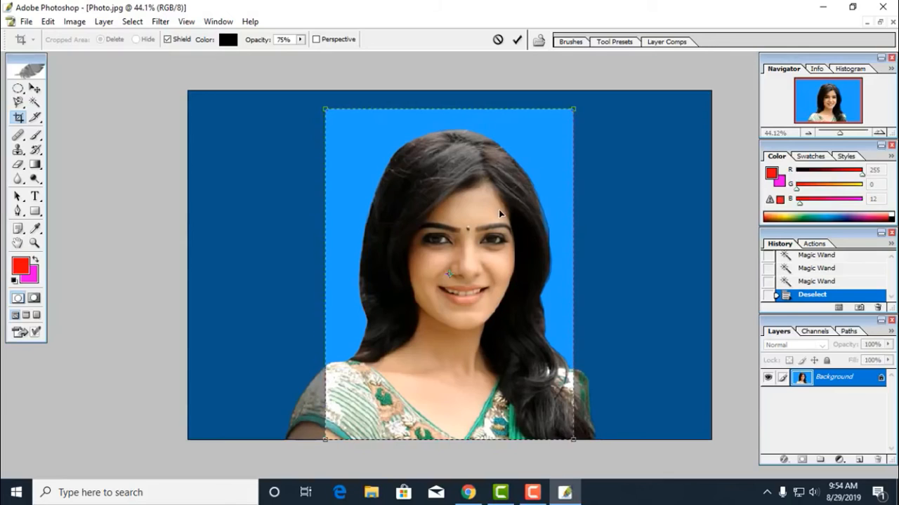
pyautogui.press('Return')
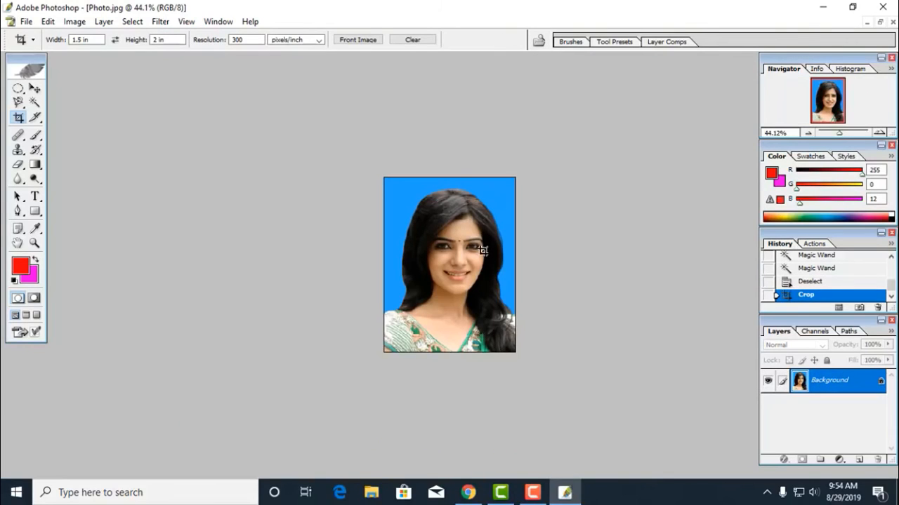
pyautogui.hotkey('ctrl', 'z')
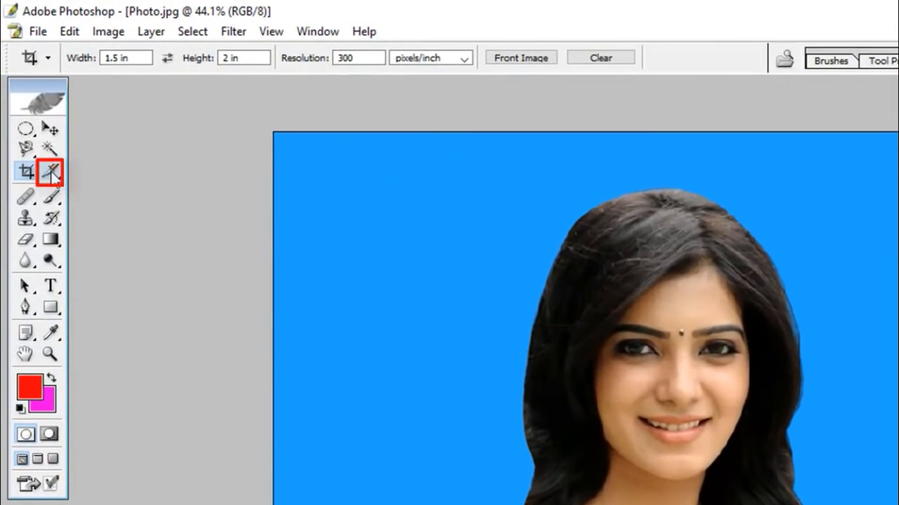
# Step: Choose the Slice tool rather than the Slice Select tool
pyautogui.click(52, 173)
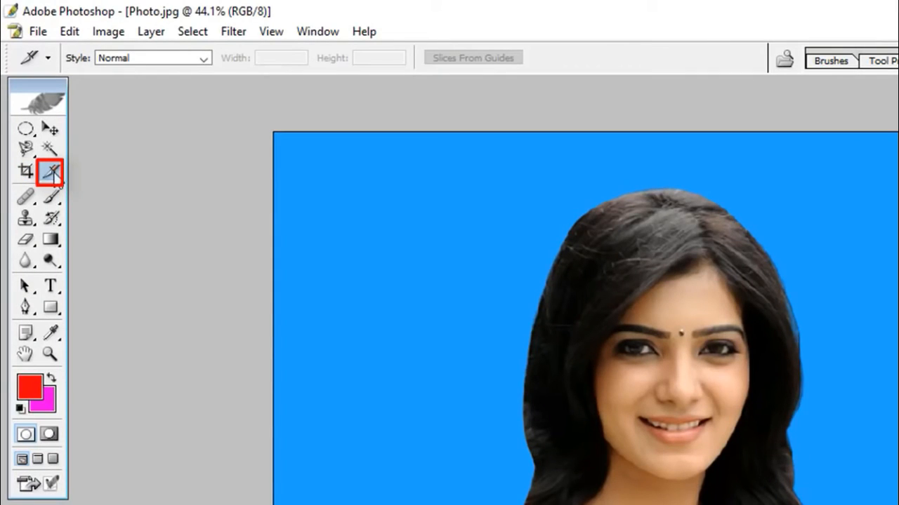
pyautogui.click(55, 174)
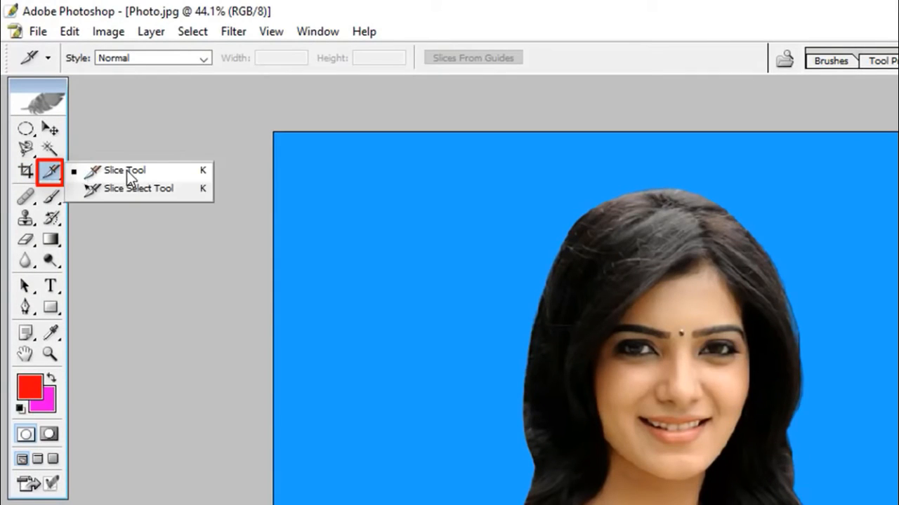
pyautogui.click(113, 129)
pyautogui.rightClick(55, 174)
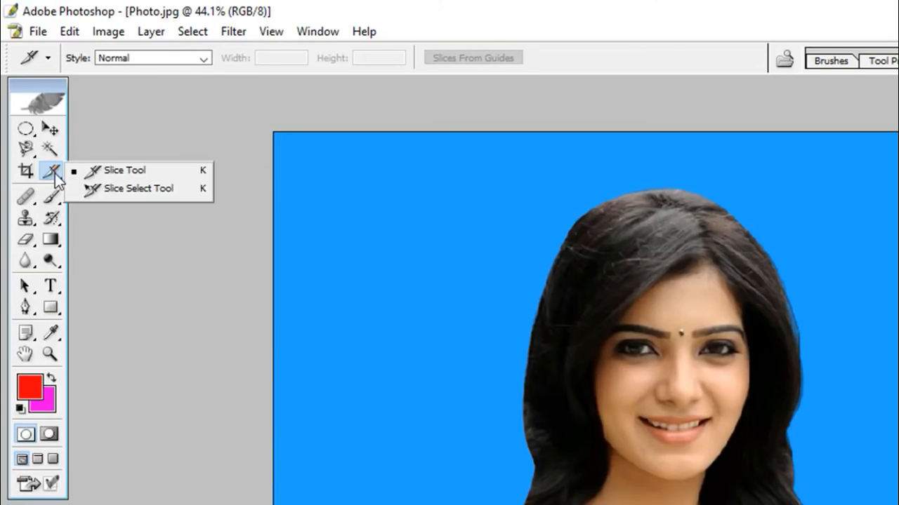
pyautogui.click(112, 177)
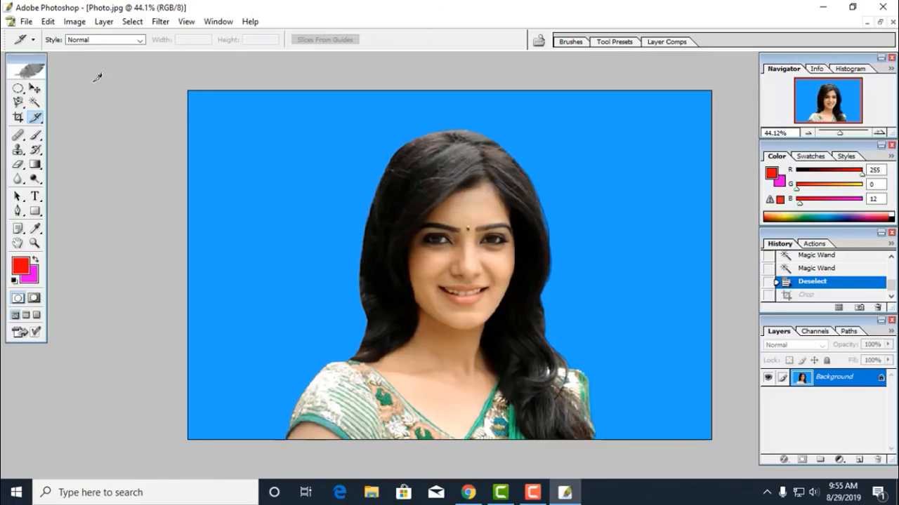
pyautogui.click(881, 24)
pyautogui.click(46, 470)
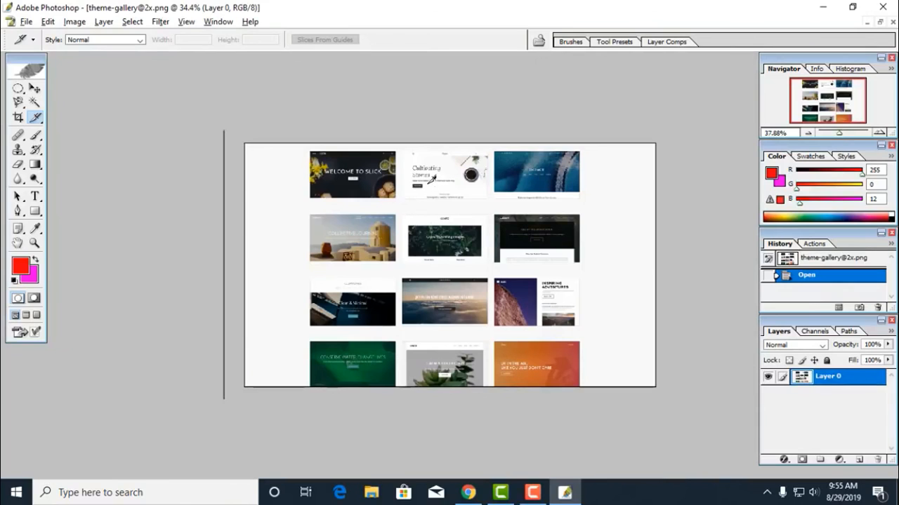
pyautogui.hotkey('ctrl', '0')
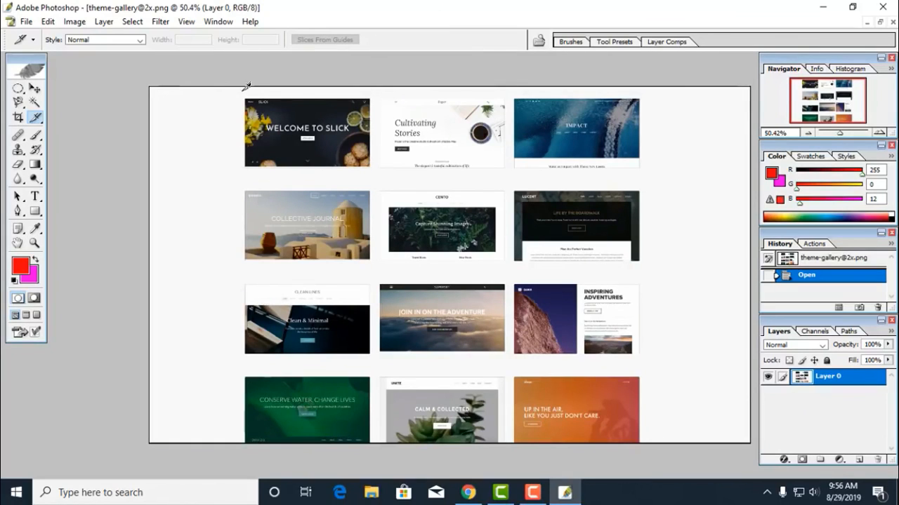
pyautogui.moveTo(244, 99); pyautogui.dragTo(371, 167)
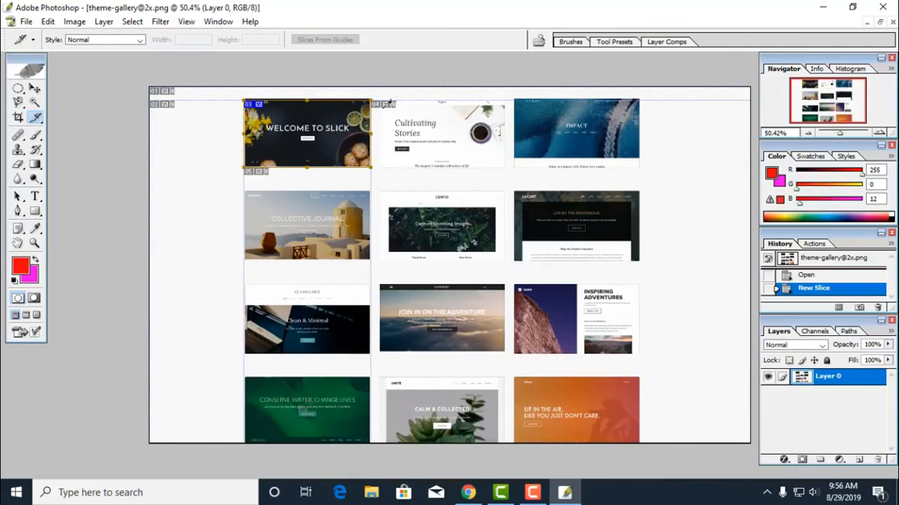
pyautogui.moveTo(382, 107); pyautogui.dragTo(505, 167)
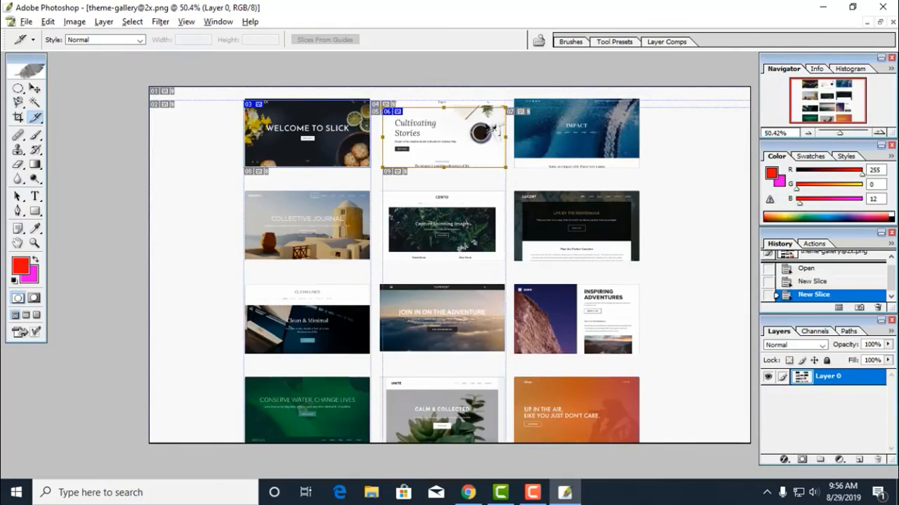
# Step: Draw slices around the Impact thumbnail, the Collective Journal thumbnail, the Cento leaf picture and the dark Lucent thumbnail
pyautogui.moveTo(514, 99); pyautogui.dragTo(639, 167)
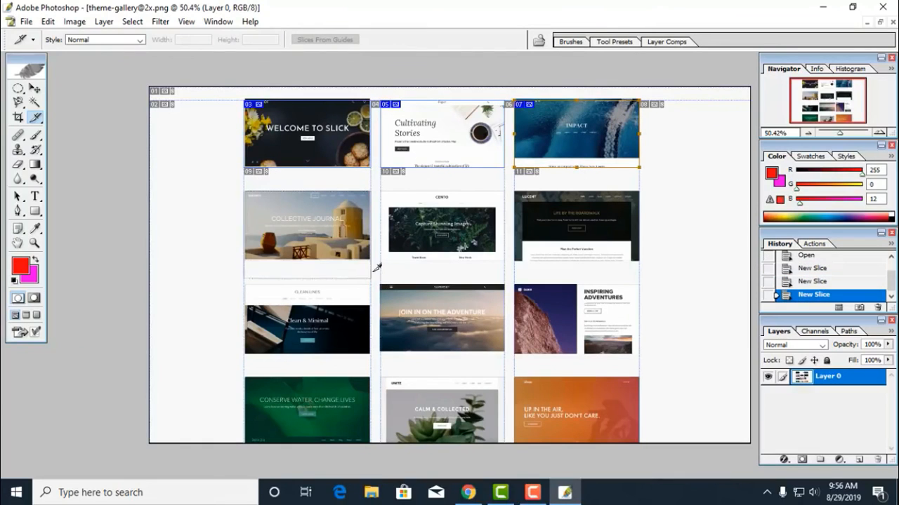
pyautogui.moveTo(376, 267); pyautogui.dragTo(370, 261)
pyautogui.moveTo(389, 207); pyautogui.dragTo(496, 253)
pyautogui.moveTo(514, 191); pyautogui.dragTo(639, 267)
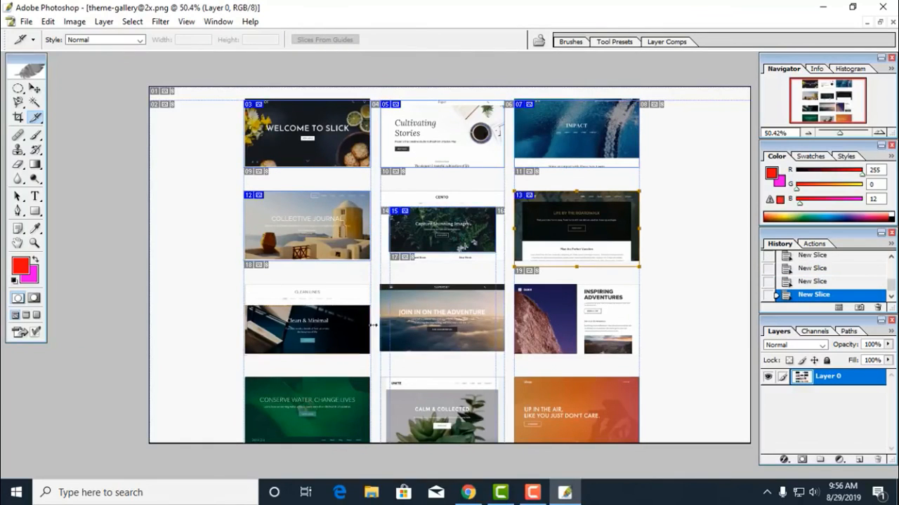
# Step: Draw slices around the Clean & Minimal, Join In on the Adventure and Inspiring Adventures thumbnails and the three thumbnails in the row below
pyautogui.moveTo(245, 306); pyautogui.dragTo(369, 354)
pyautogui.moveTo(380, 283); pyautogui.dragTo(504, 356)
pyautogui.moveTo(514, 284); pyautogui.dragTo(632, 354)
pyautogui.moveTo(365, 446); pyautogui.dragTo(368, 449)
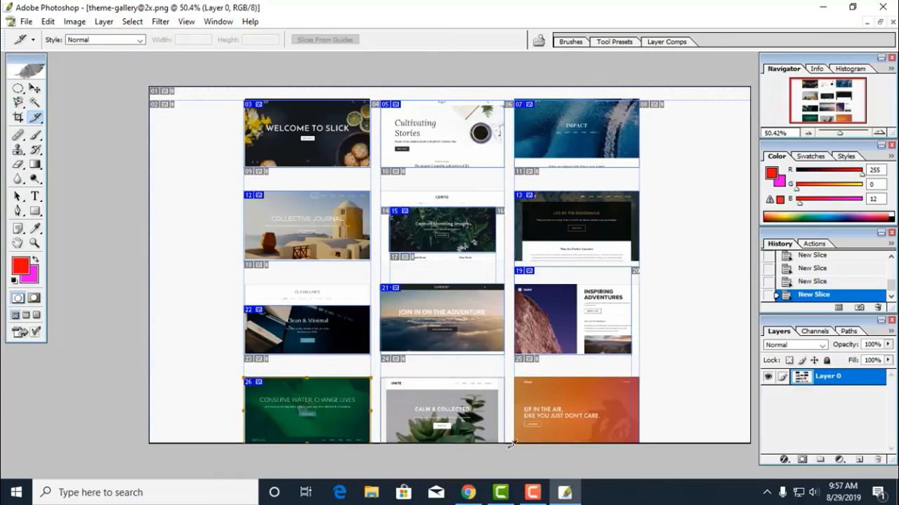
pyautogui.moveTo(381, 377); pyautogui.dragTo(504, 445)
pyautogui.moveTo(514, 377); pyautogui.dragTo(638, 445)
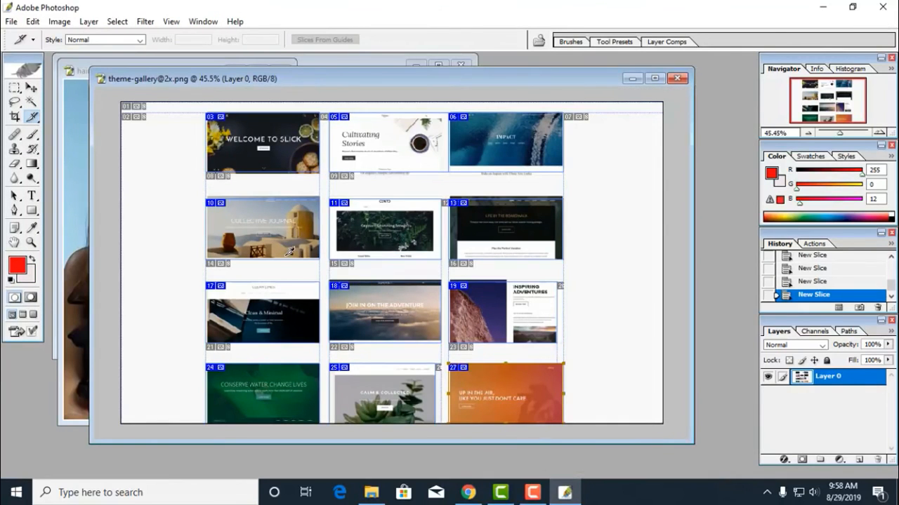
pyautogui.click(11, 22)
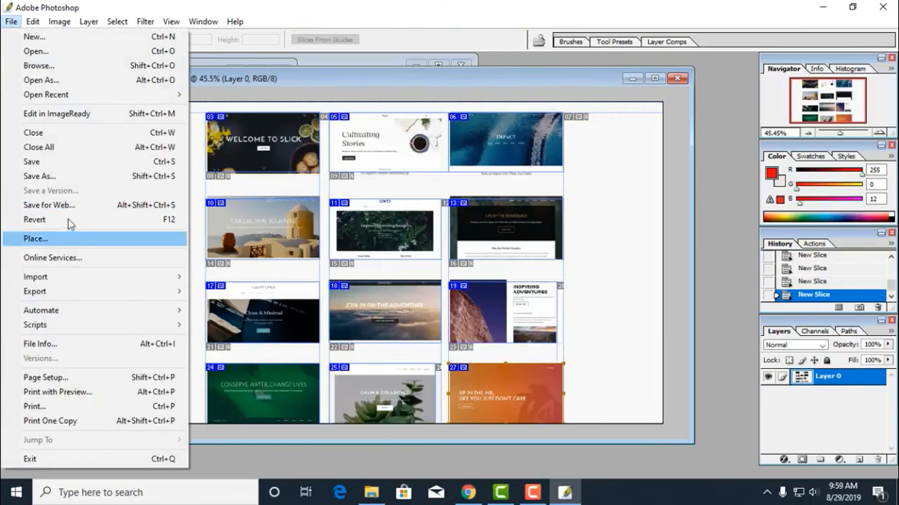
pyautogui.click(312, 79)
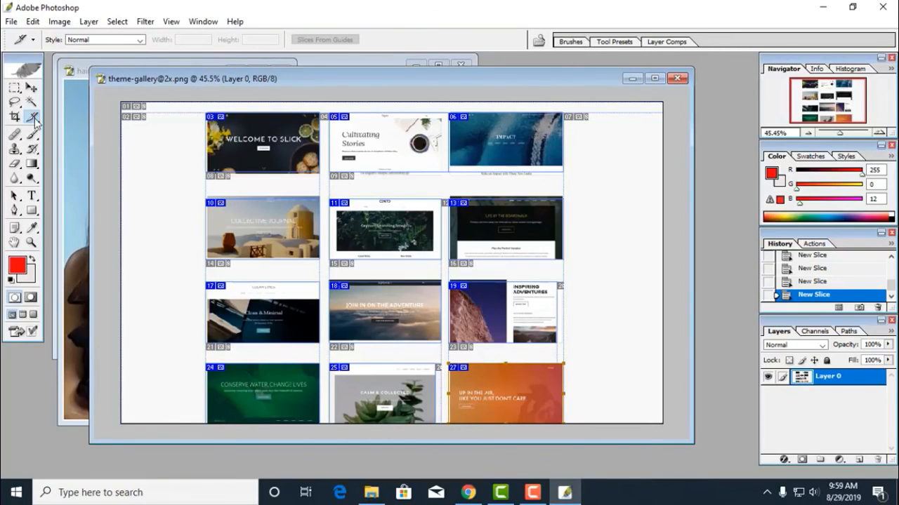
# Step: Choose the Slice Select tool, adjust the lower corner of the Welcome to Slick slice and extend the Collective Journal slice slightly upward
pyautogui.moveTo(33, 118); pyautogui.dragTo(77, 135)
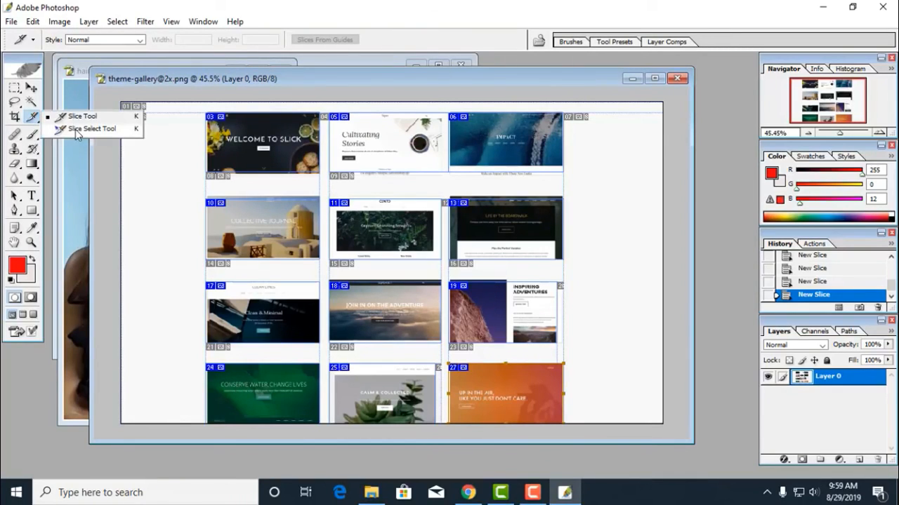
pyautogui.moveTo(77, 133); pyautogui.dragTo(77, 133)
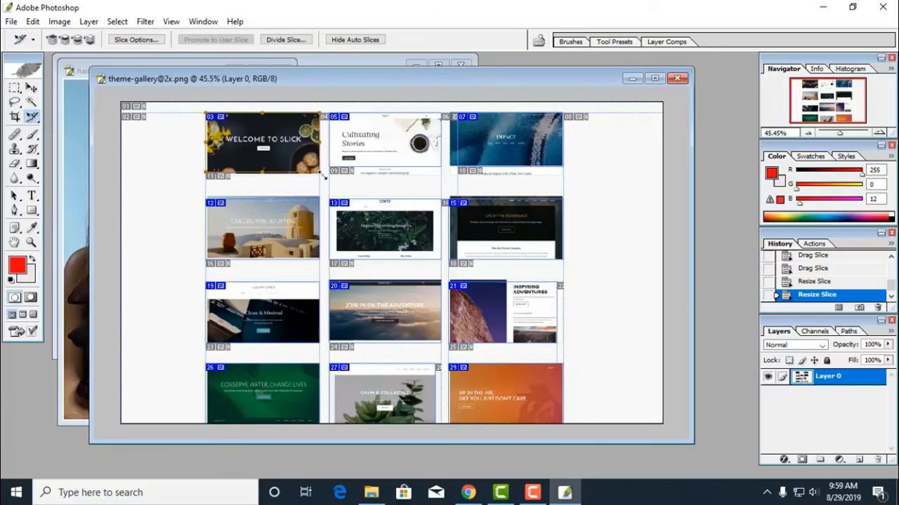
pyautogui.moveTo(318, 171); pyautogui.dragTo(317, 172)
pyautogui.click(273, 226)
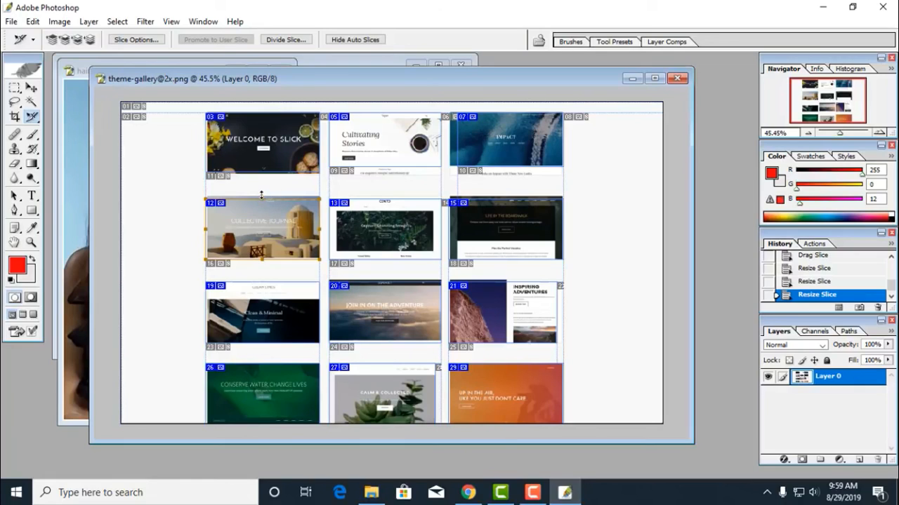
pyautogui.moveTo(261, 196); pyautogui.dragTo(262, 192)
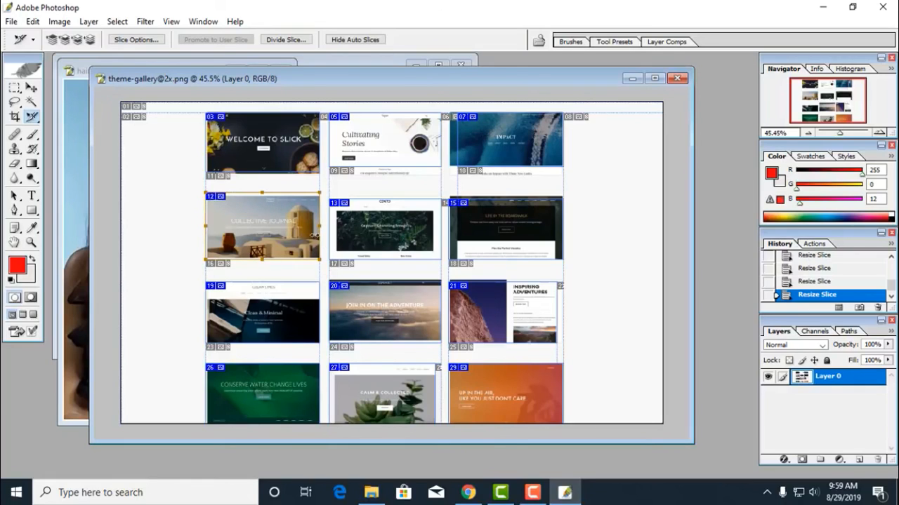